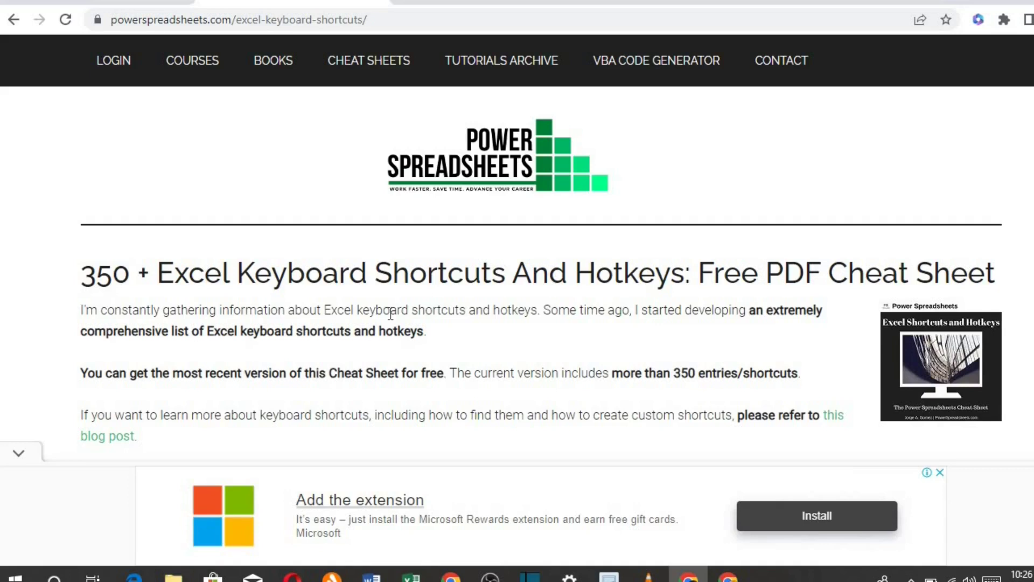
Step: Scroll the Excel shortcuts page past the contents and Charts And Graphs table to the Data section
scroll(391, 313, down, 15)
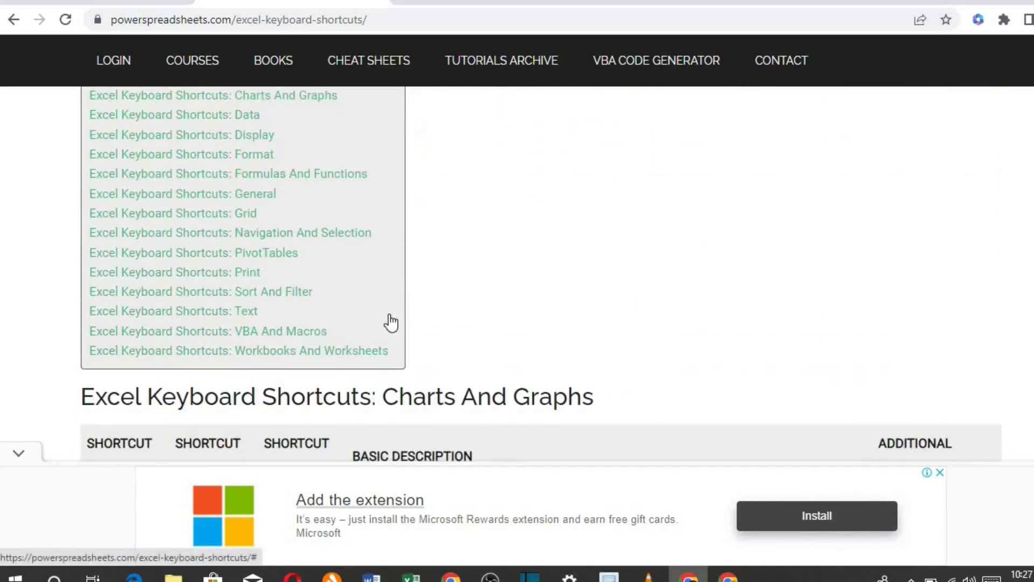
scroll(389, 315, down, 5)
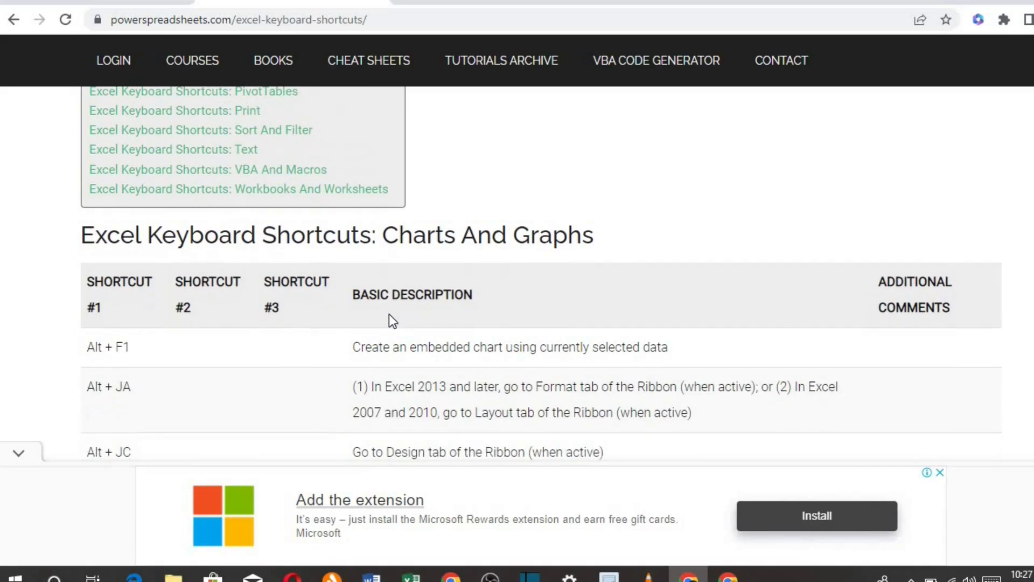
scroll(389, 315, down, 2)
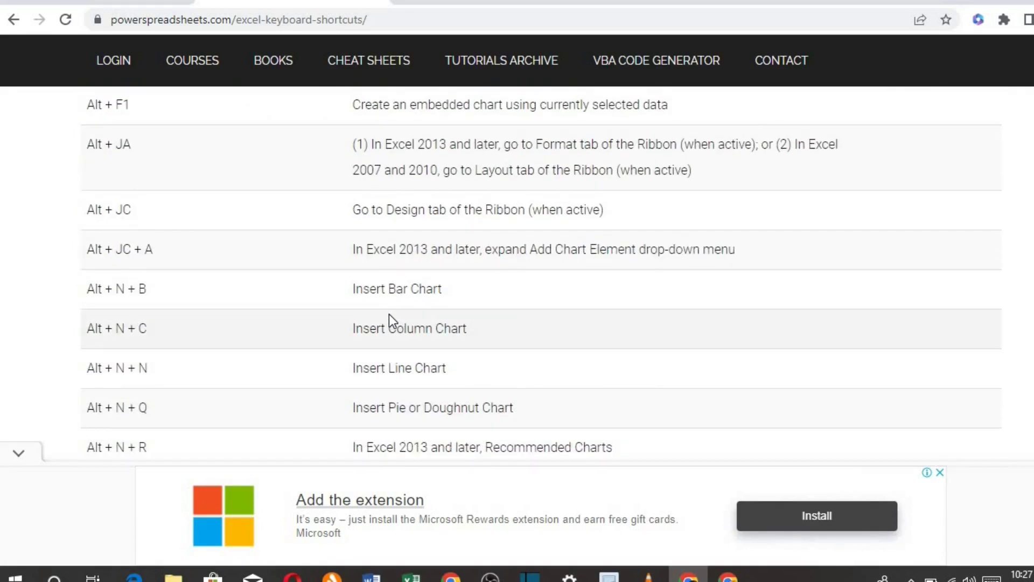
scroll(389, 315, down, 7)
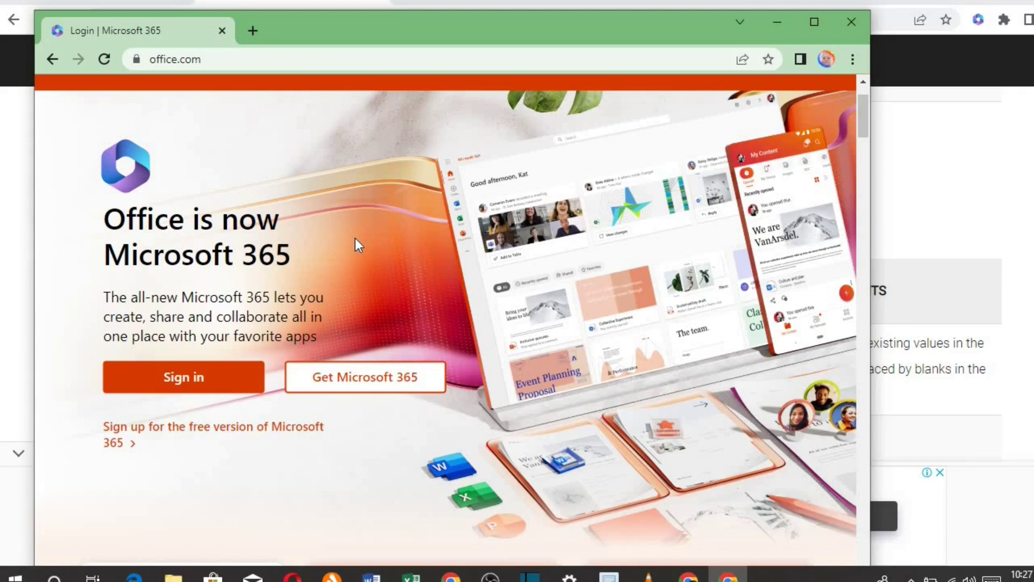
Step: Scroll down the Microsoft 365 page at office.com
scroll(355, 238, down, 1)
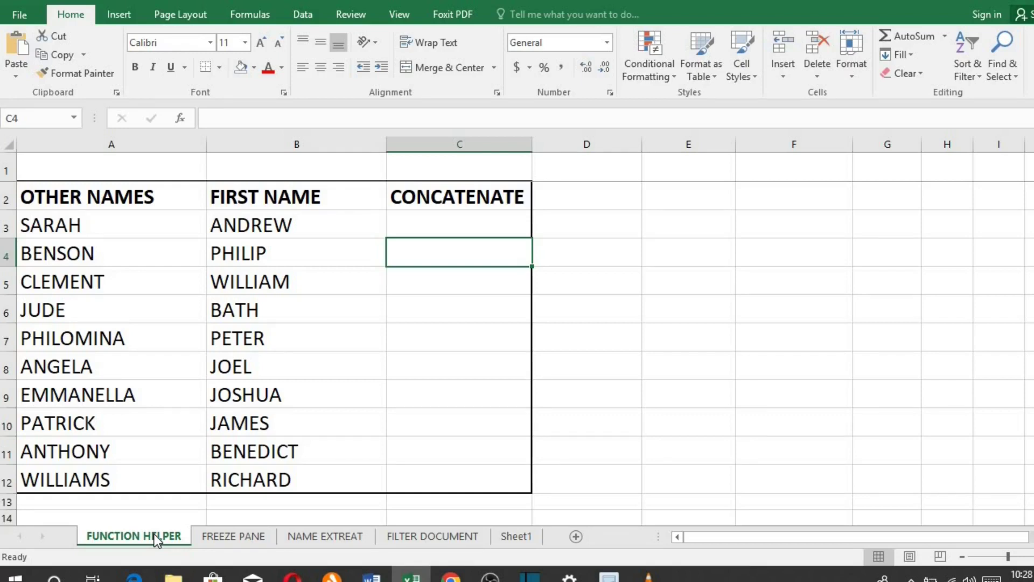
Step: Enter =CONCATENATE( in C3 and bring up its help page, scrolled to the Examples
click(440, 221)
text(=CONCATENATE()
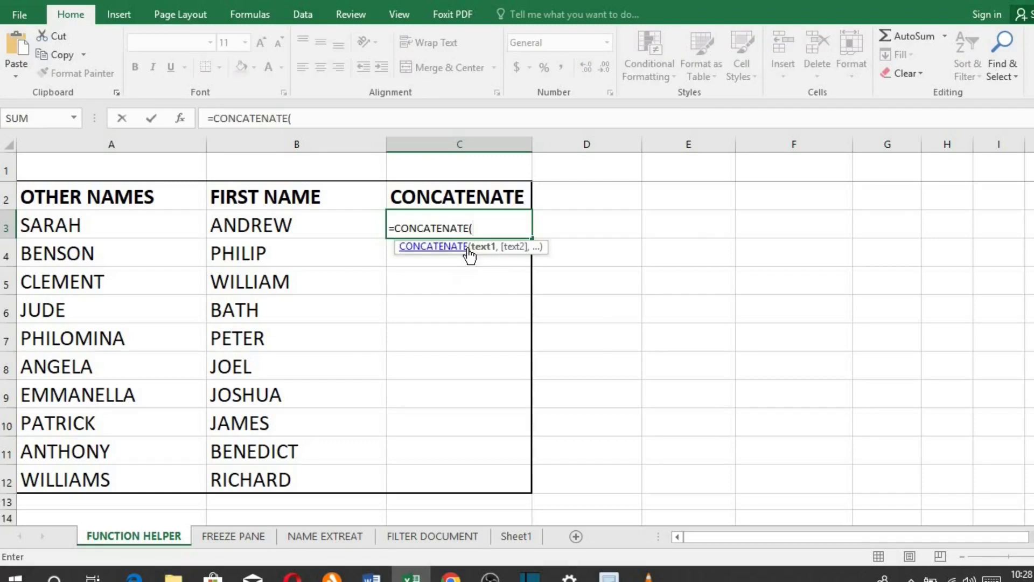
click(182, 120)
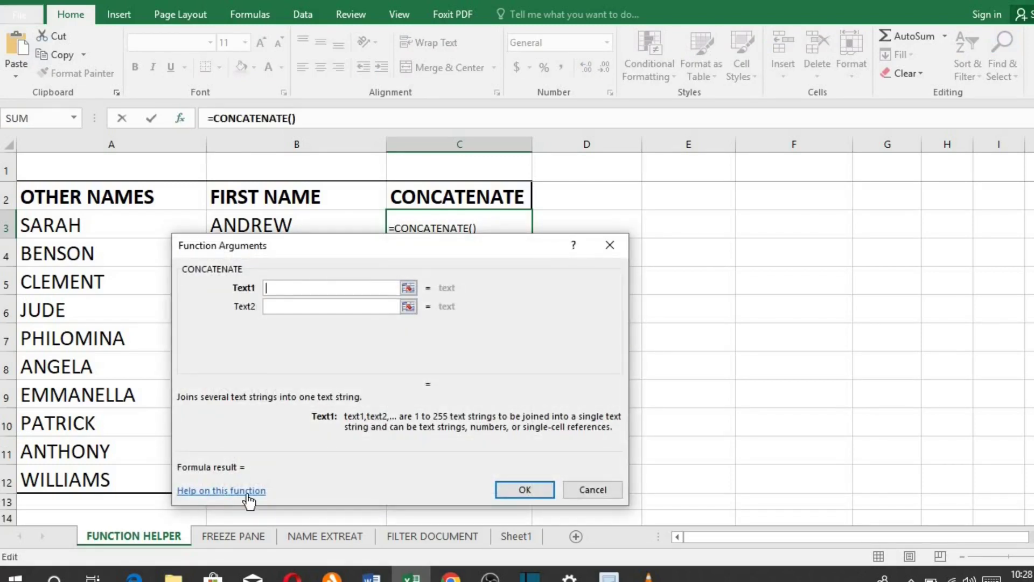
click(248, 491)
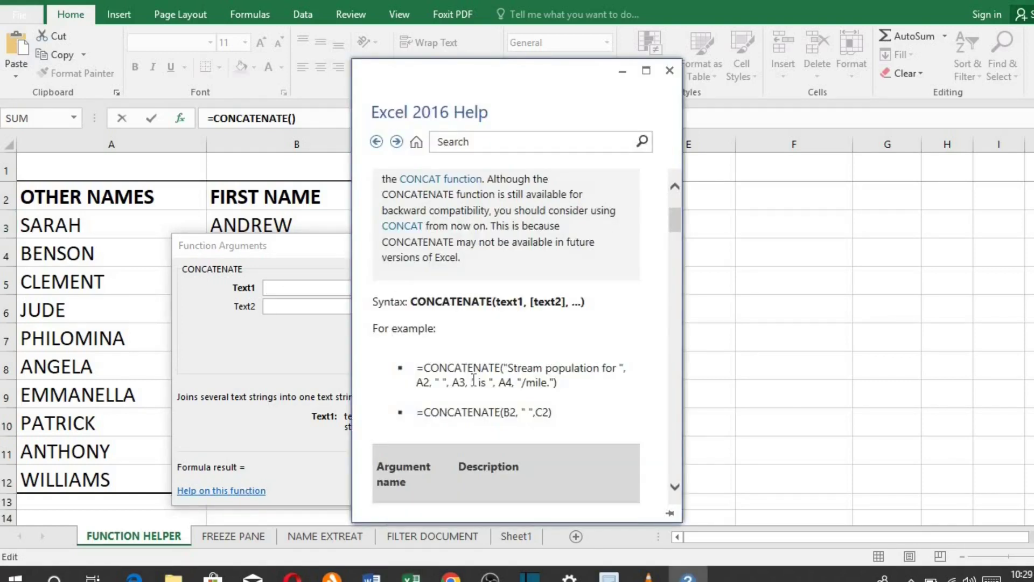
scroll(473, 380, down, 3)
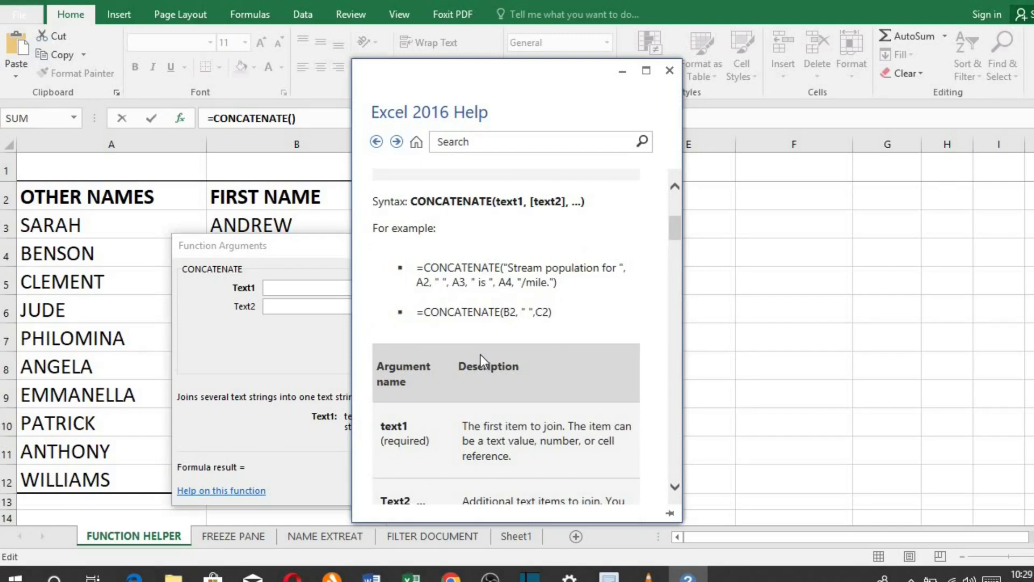
scroll(481, 354, down, 8)
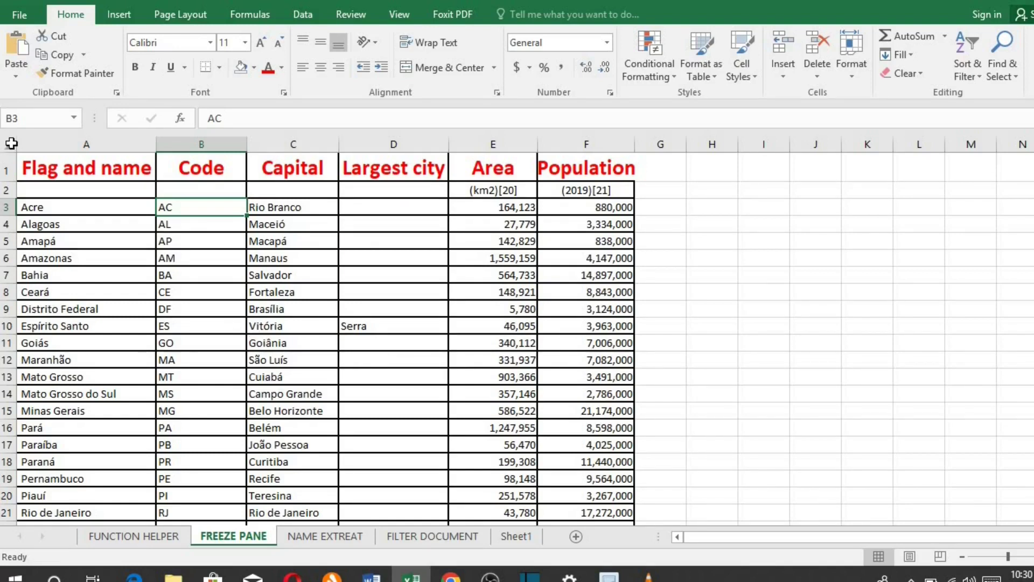
Step: Select the whole FREEZE PANE sheet, then deselect by choosing cell C13
click(12, 144)
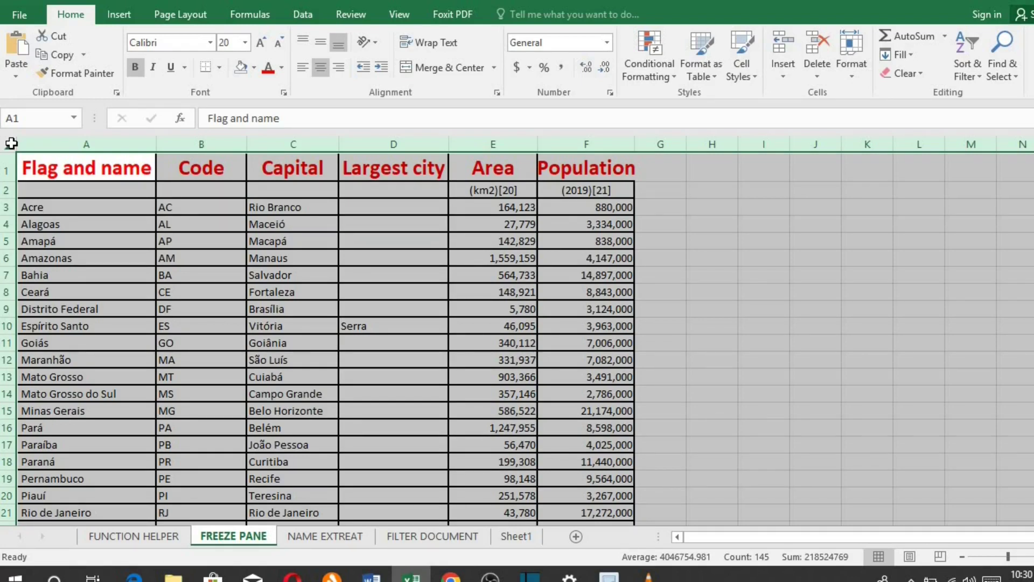
click(262, 379)
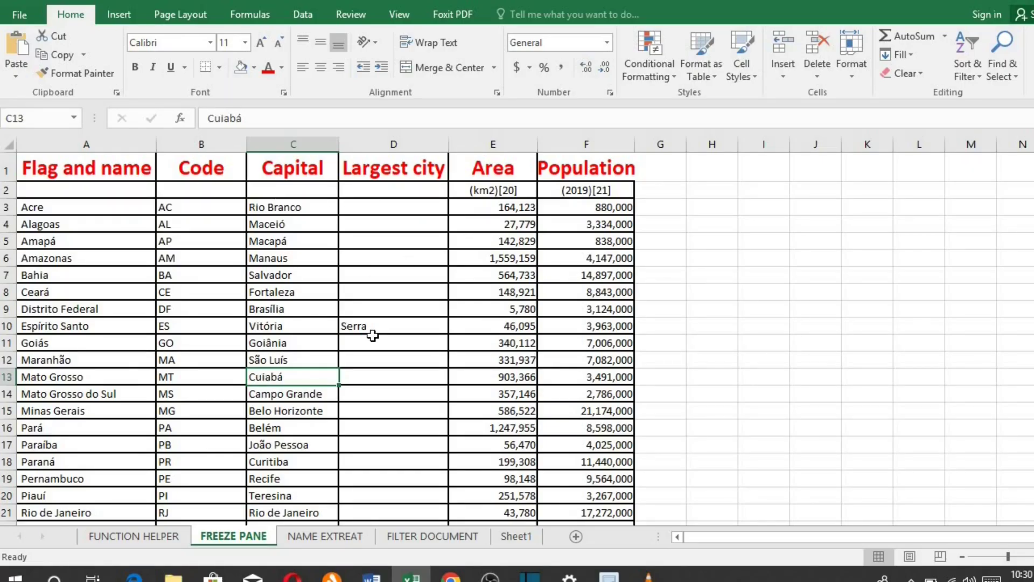
Step: Freeze the top row of the states table with View > Freeze Panes > Freeze Top Row
scroll(373, 335, down, 2)
scroll(373, 335, up, 1)
scroll(373, 335, down, 1)
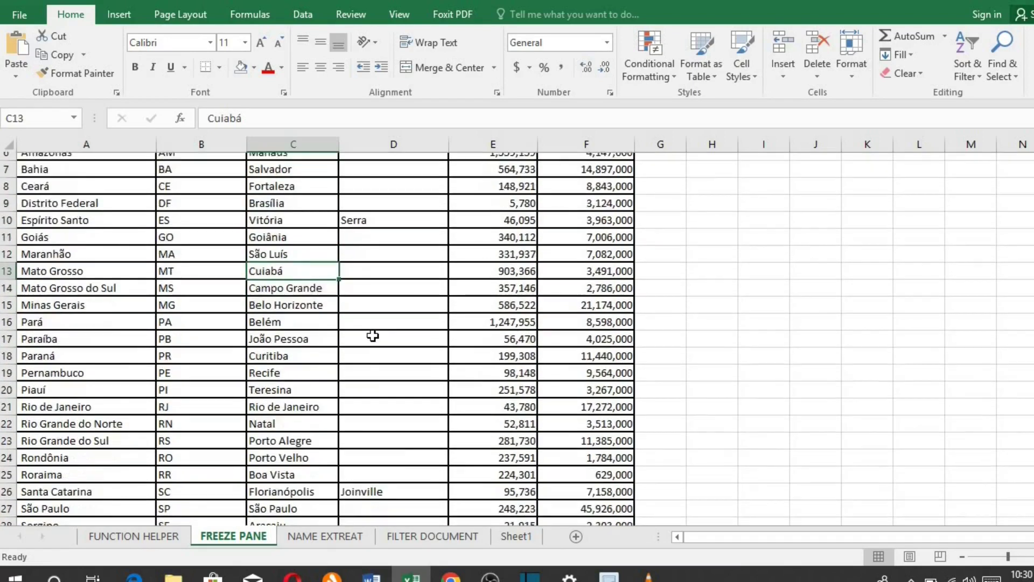
scroll(373, 335, up, 1)
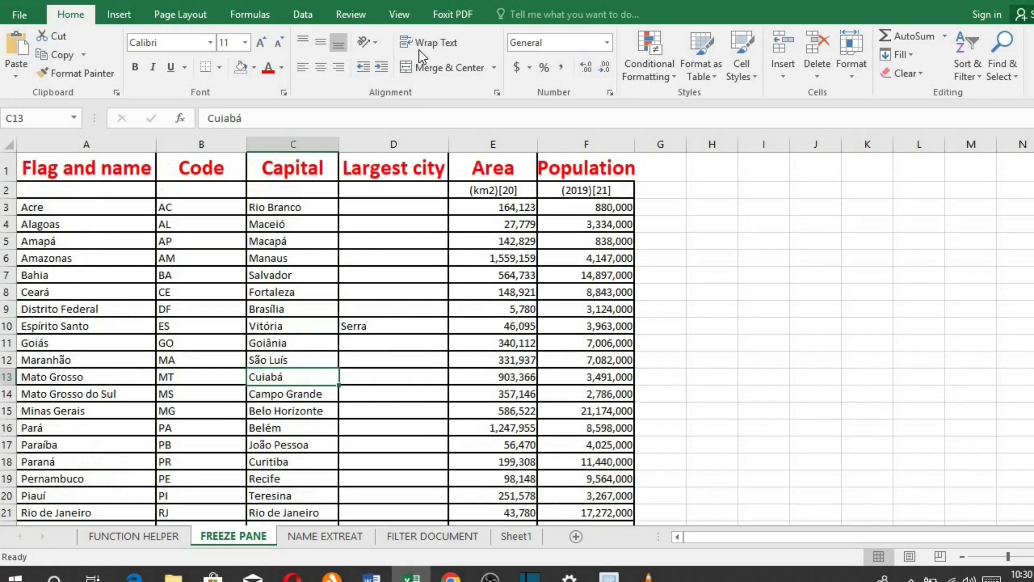
scroll(373, 335, up, 1)
click(402, 17)
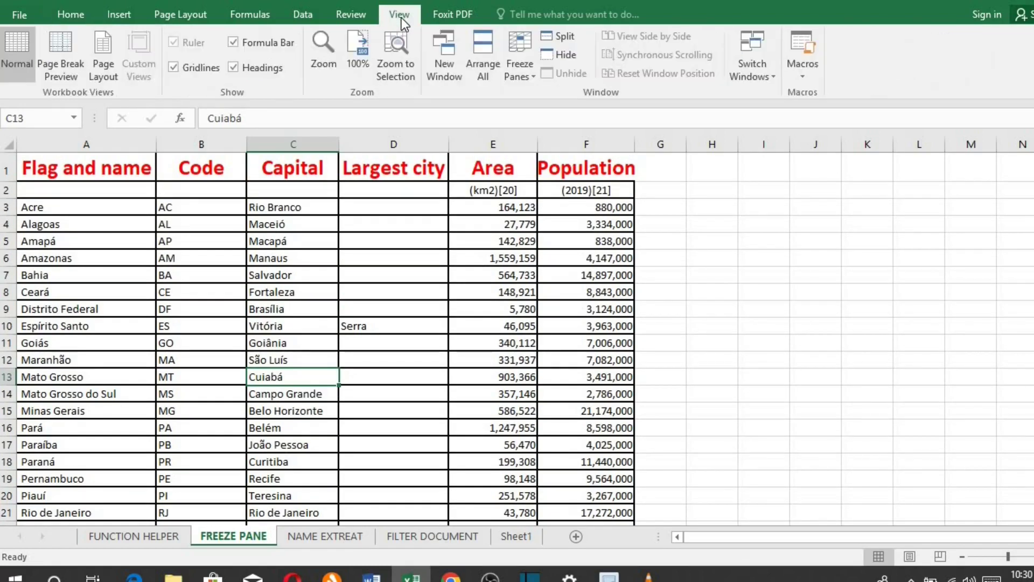
click(522, 76)
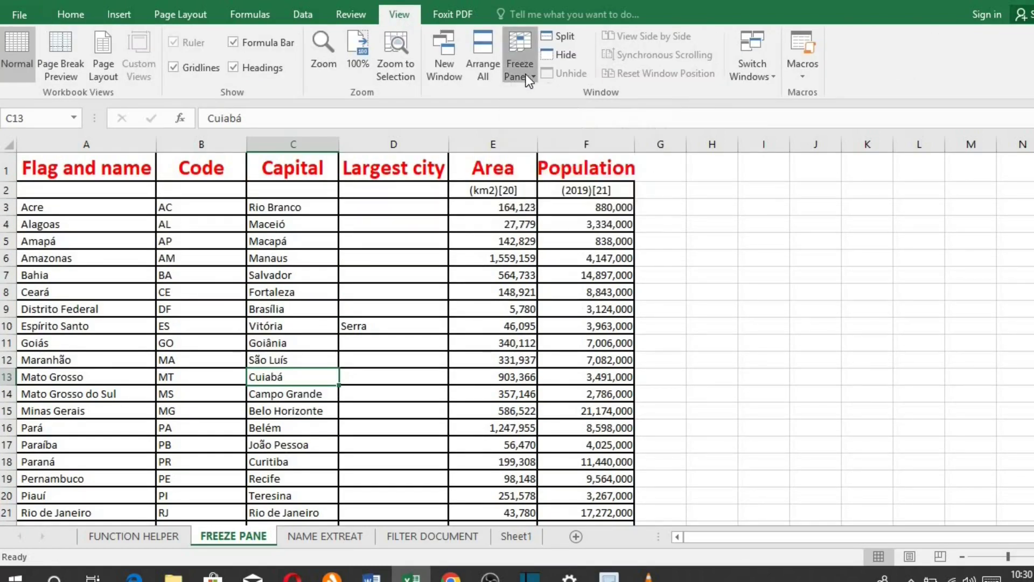
click(560, 137)
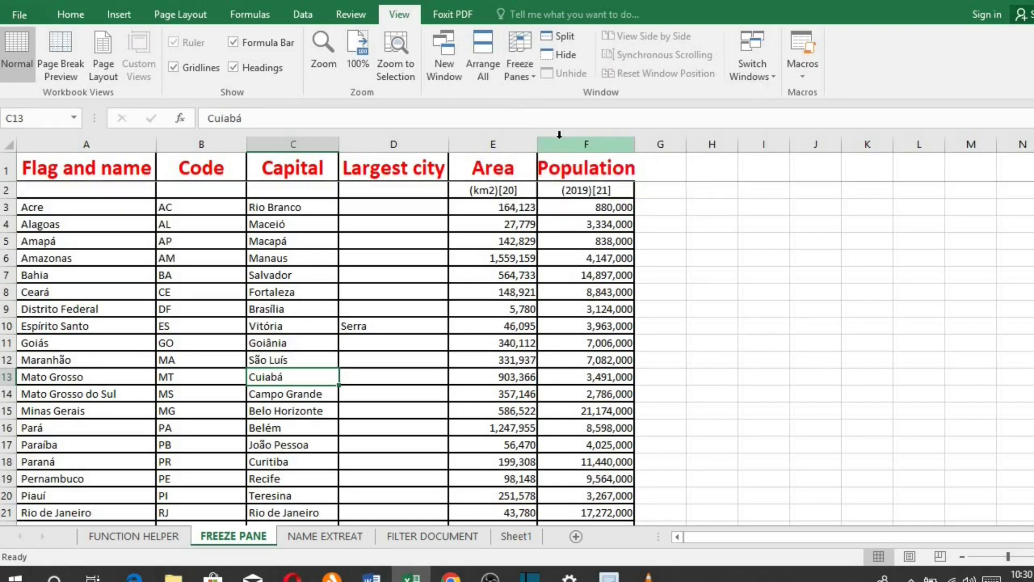
Step: Scroll the states table up and down to confirm the header row stays visible
scroll(453, 398, down, 1)
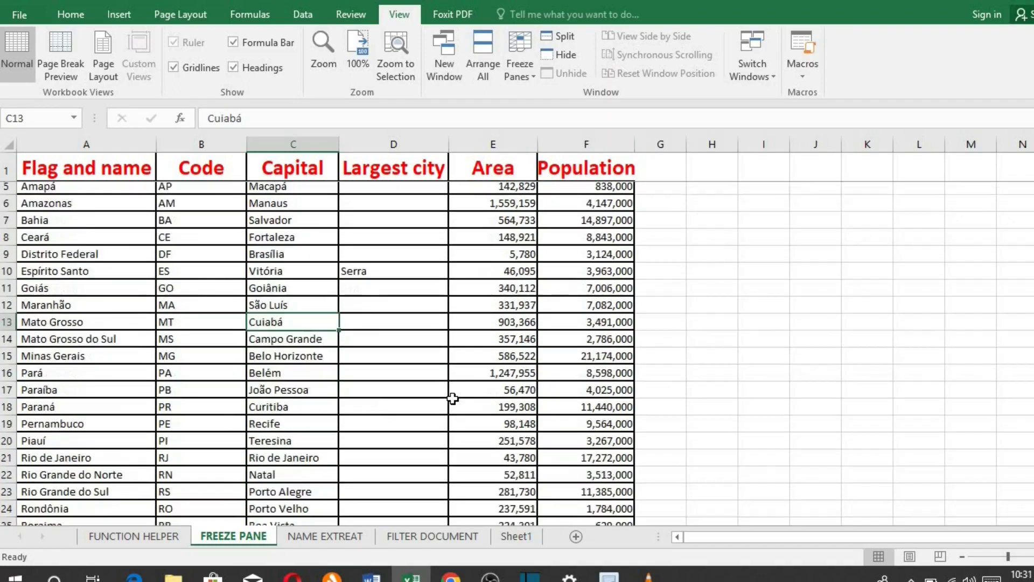
scroll(453, 399, down, 3)
scroll(452, 400, up, 4)
scroll(452, 401, down, 1)
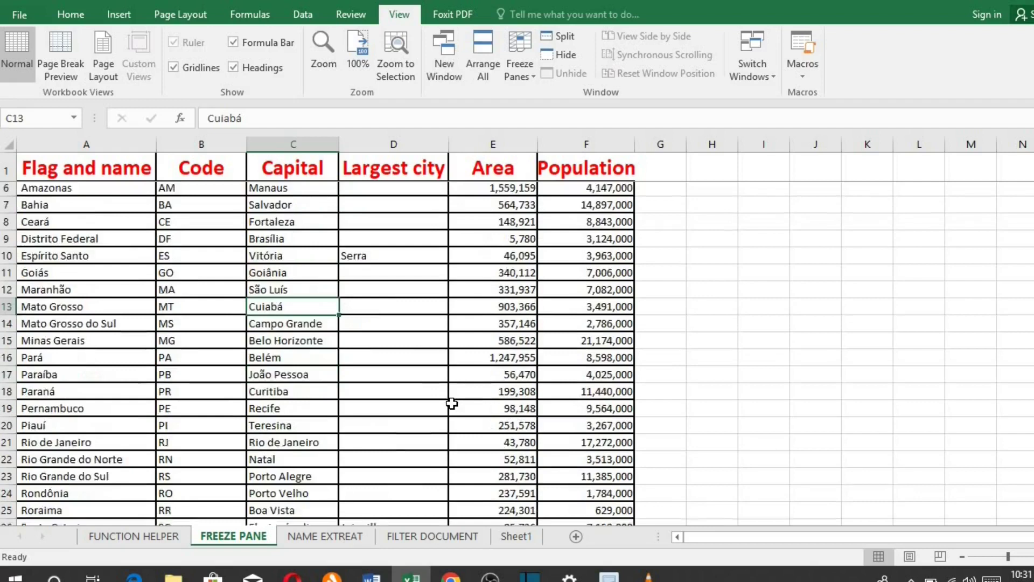
scroll(452, 403, up, 1)
scroll(452, 403, up, 1)
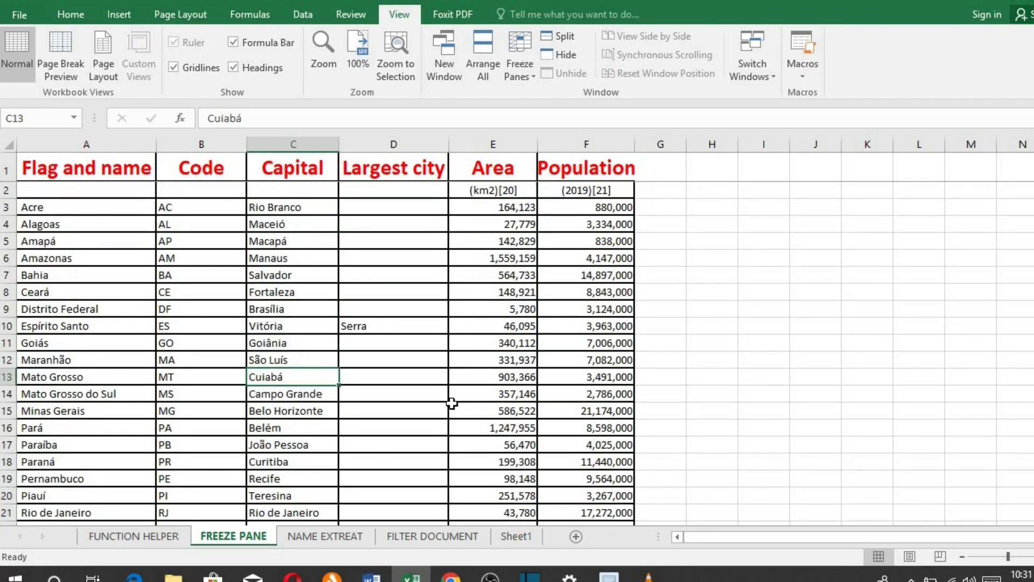
scroll(452, 403, down, 4)
scroll(452, 403, up, 4)
scroll(452, 403, down, 3)
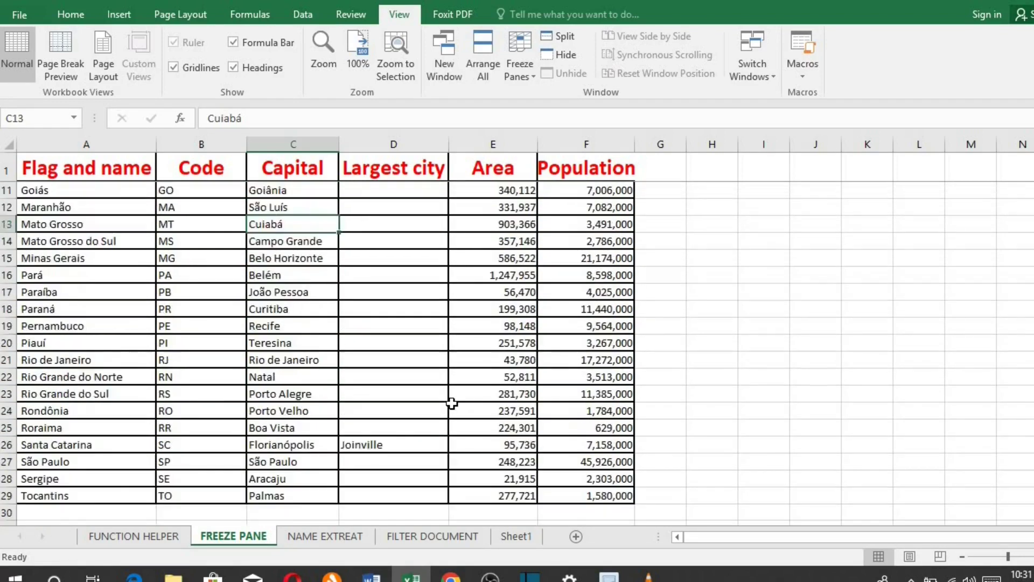
scroll(452, 403, up, 2)
scroll(452, 403, down, 1)
scroll(452, 403, up, 1)
scroll(452, 403, down, 1)
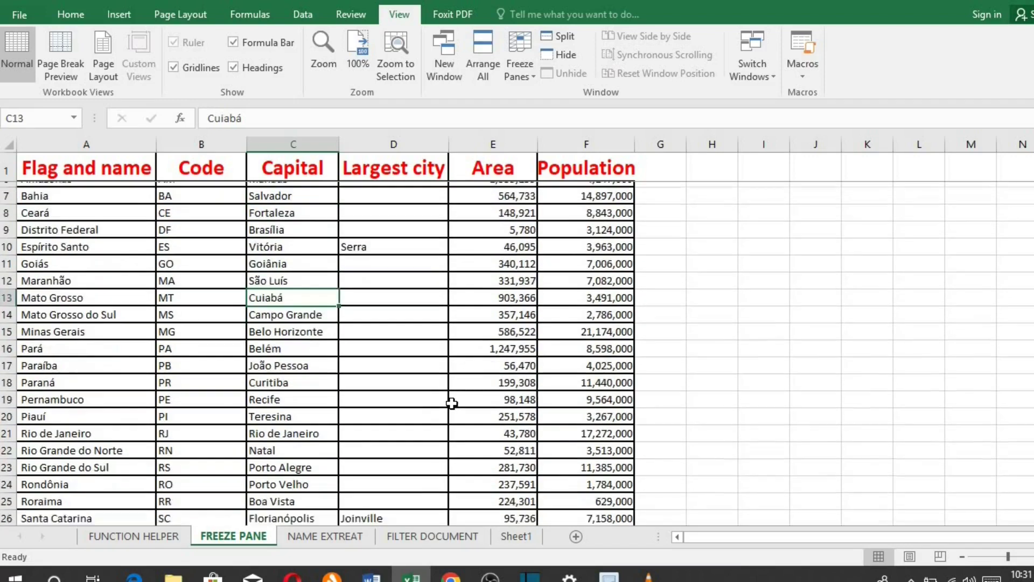
scroll(452, 403, down, 2)
scroll(452, 403, up, 3)
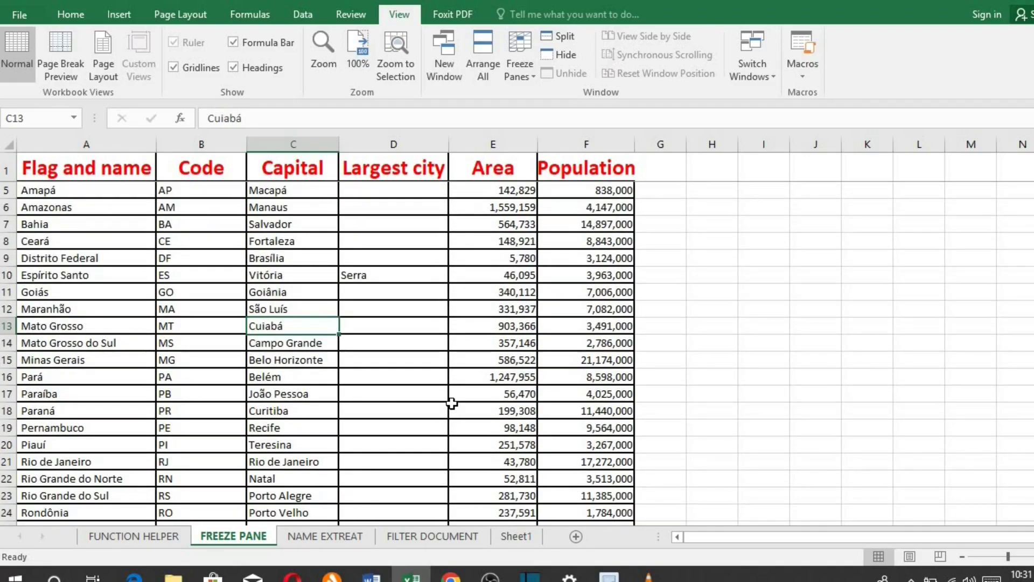
scroll(453, 403, up, 1)
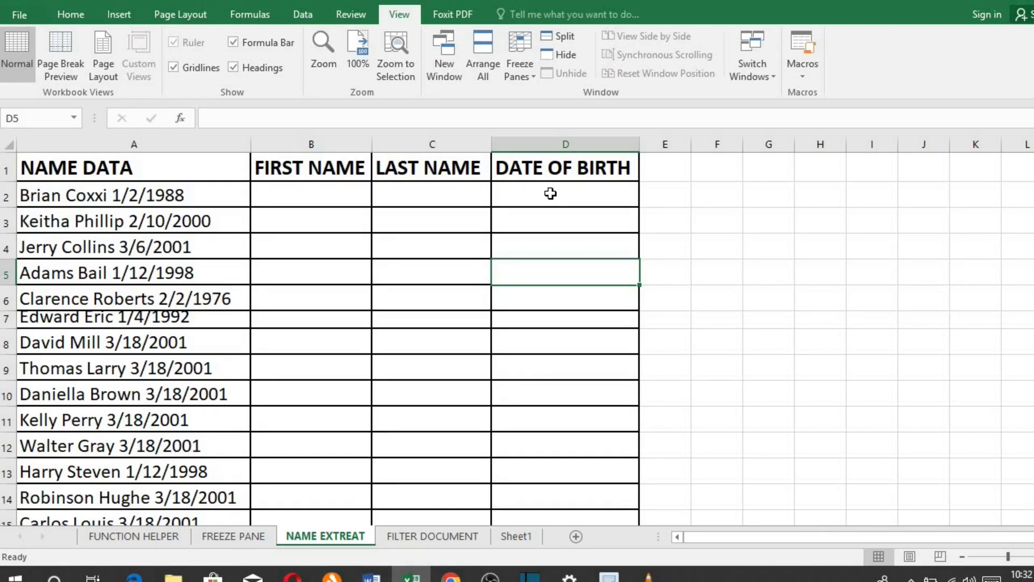
Step: Copy the first name and surname from the A2 entry into B2 and C2
click(198, 188)
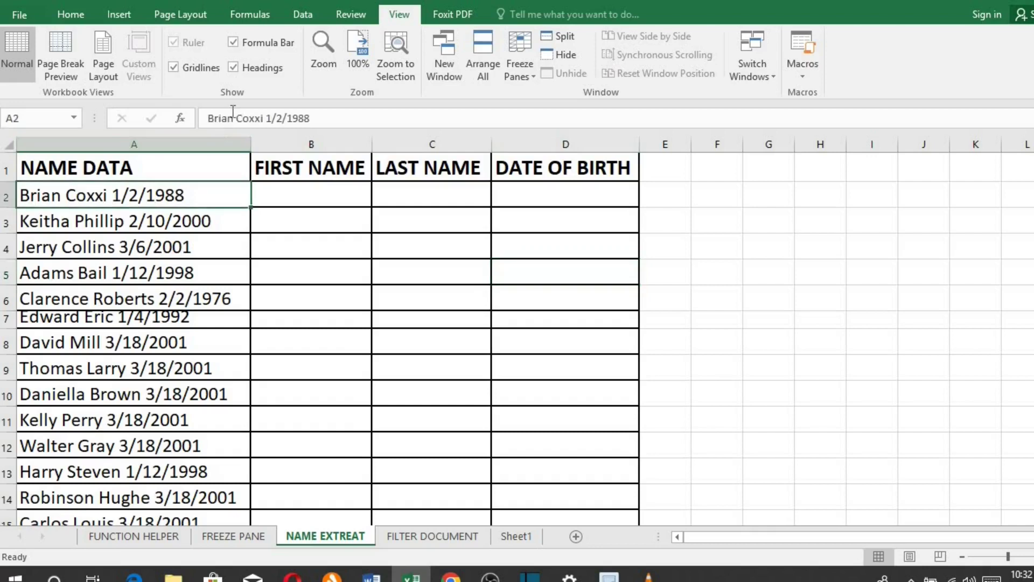
key(Right)
text(Brian)
click(178, 195)
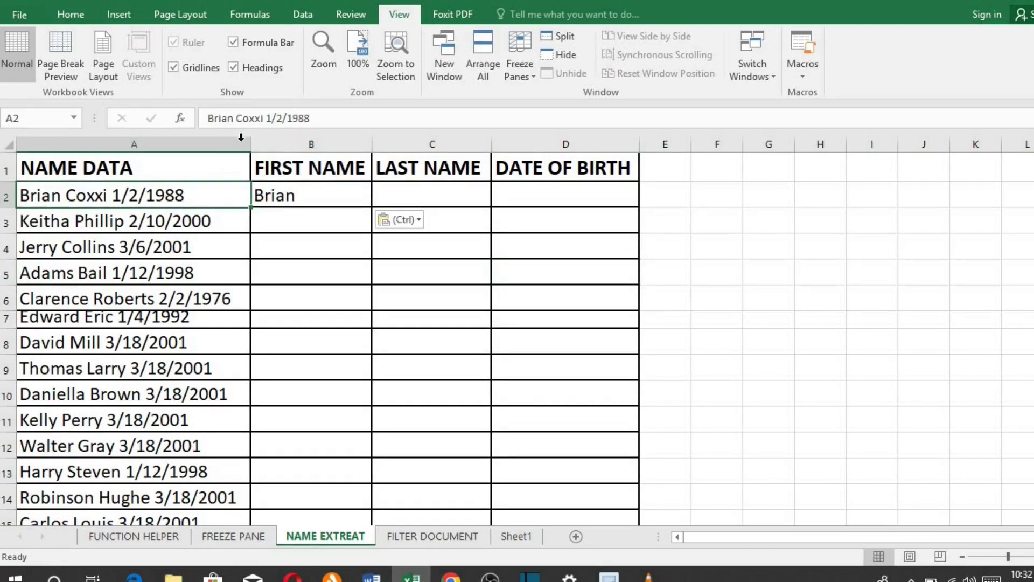
double_click(249, 118)
right_click(249, 118)
click(273, 150)
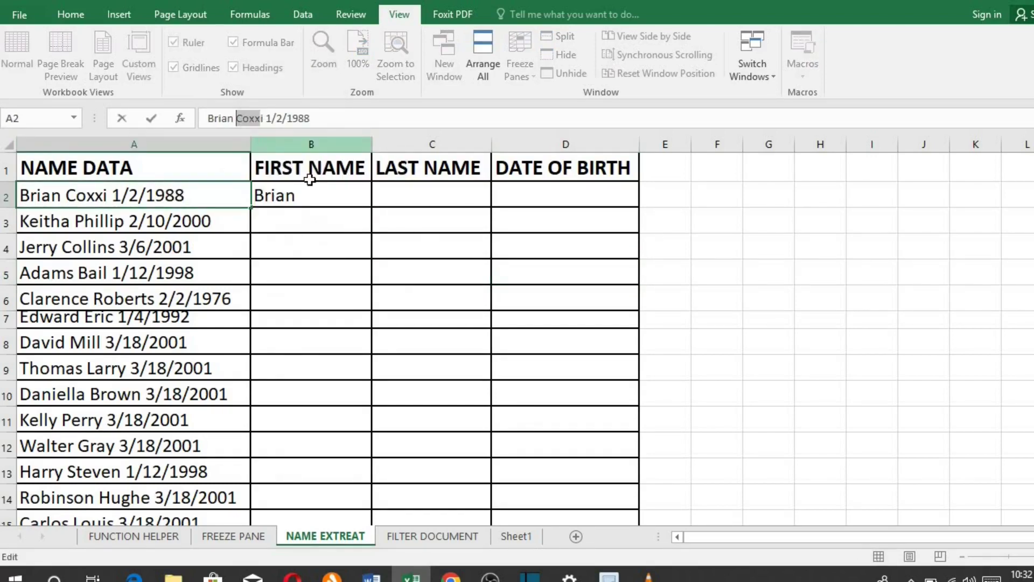
click(406, 196)
right_click(407, 197)
click(441, 265)
Step: Paste the A2 birth date into D2 as Keep Text Only and correct the C2 last name
click(162, 195)
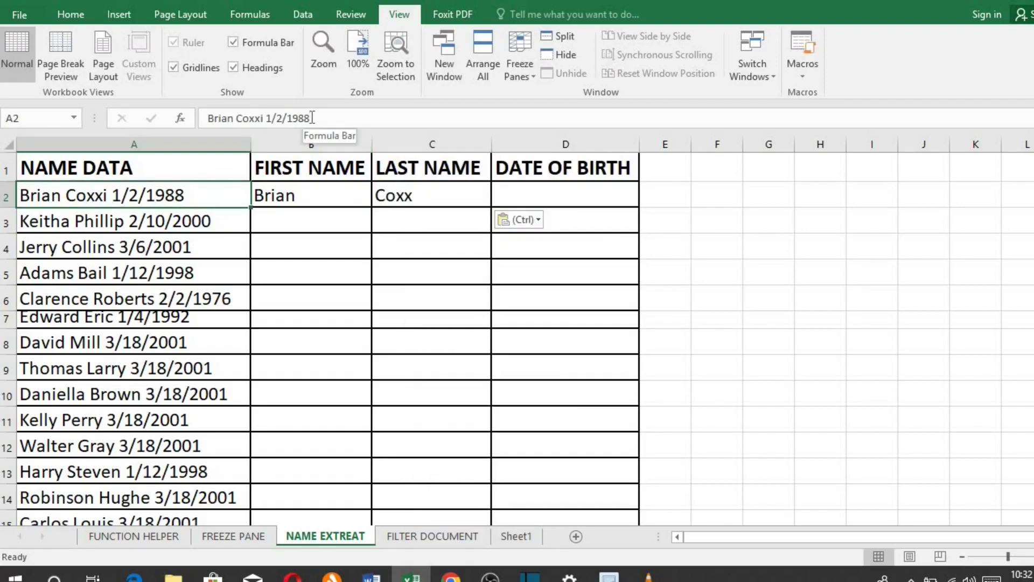
drag(310, 118, 266, 118)
right_click(275, 118)
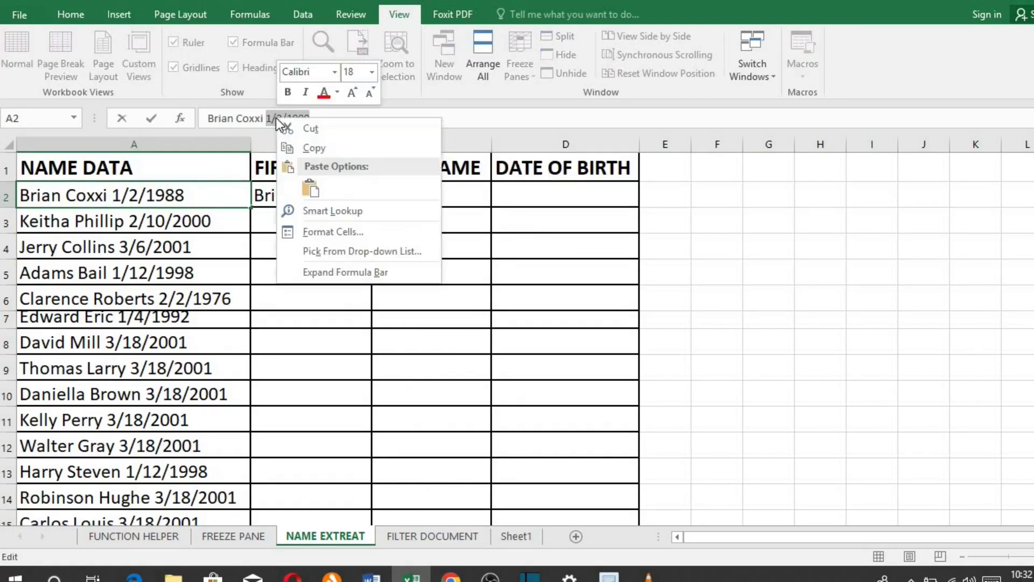
click(306, 148)
click(536, 195)
right_click(536, 195)
click(571, 263)
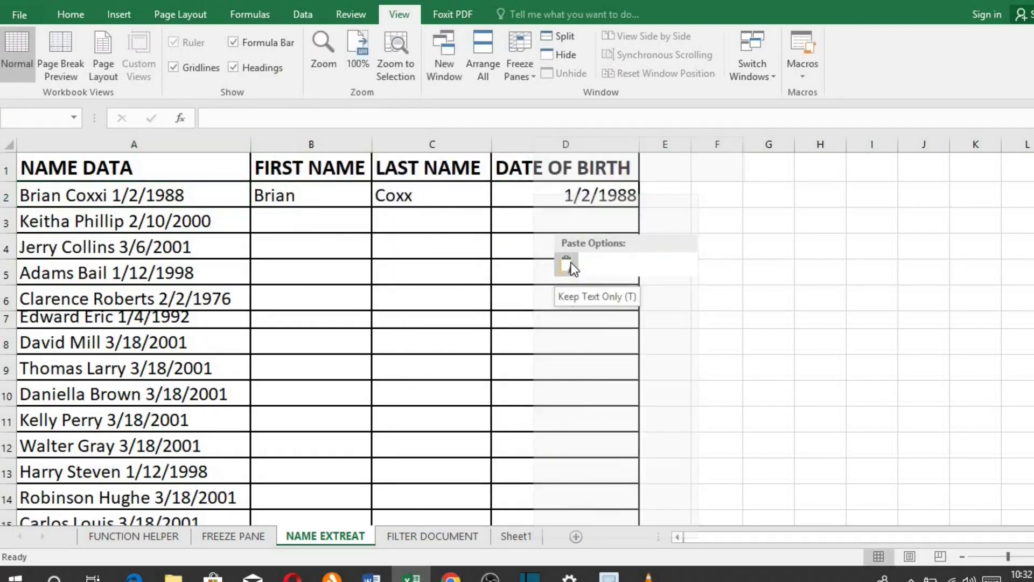
key(Left)
key(F2)
text(i)
key(Return)
Step: Flash Fill (Ctrl+E) the remaining first names, last names and birth dates in columns B–D
click(302, 223)
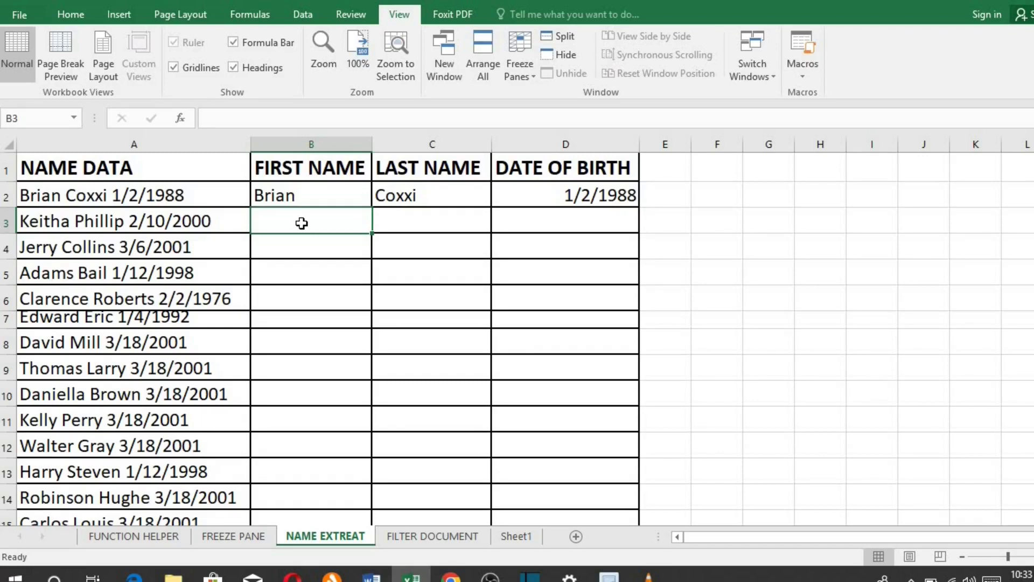
key(ctrl+e)
click(438, 221)
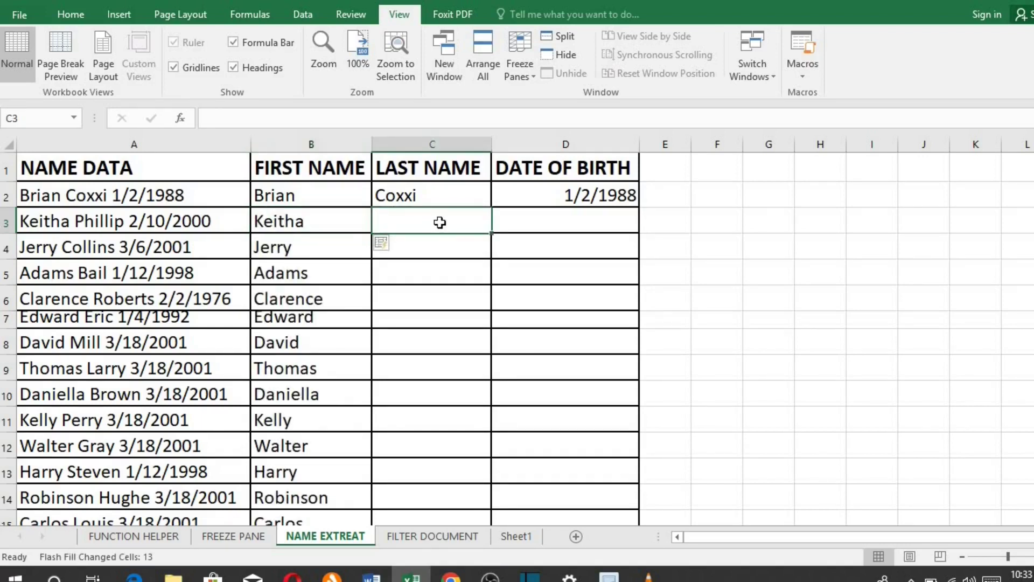
key(ctrl+e)
click(516, 220)
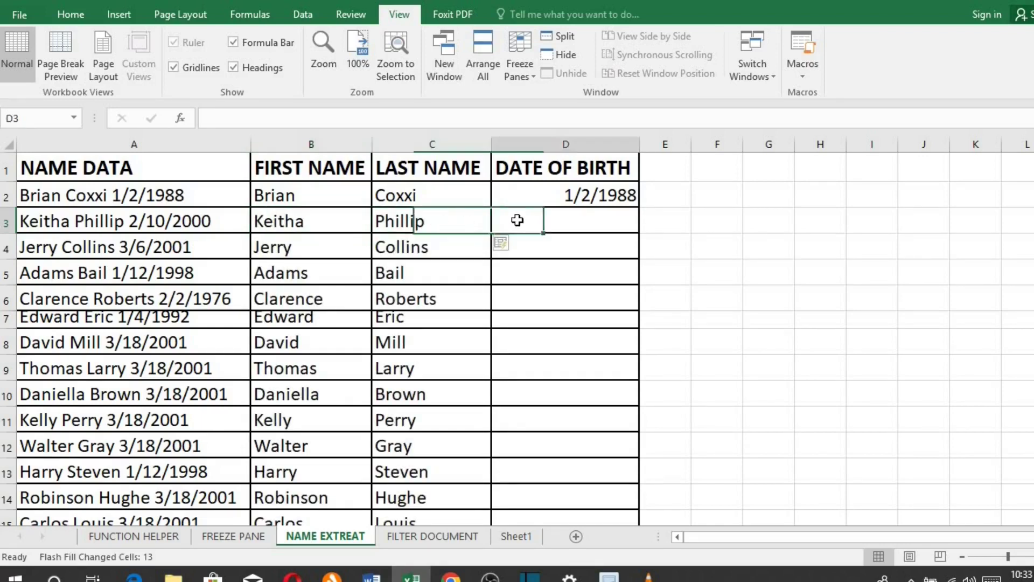
key(ctrl+e)
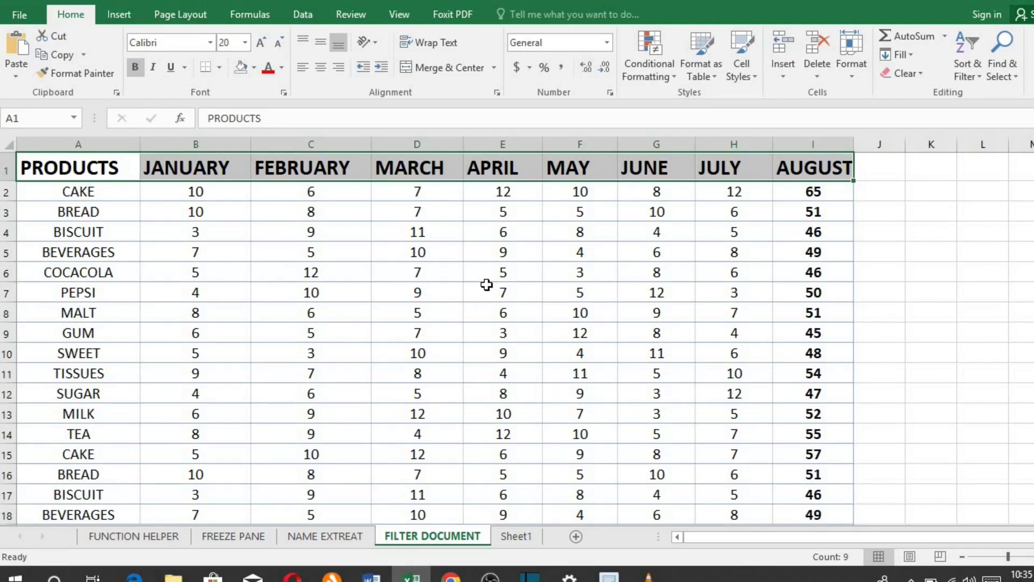
Step: Filter the PRODUCTS column to only CAKE, leaving the four CAKE rows
click(390, 298)
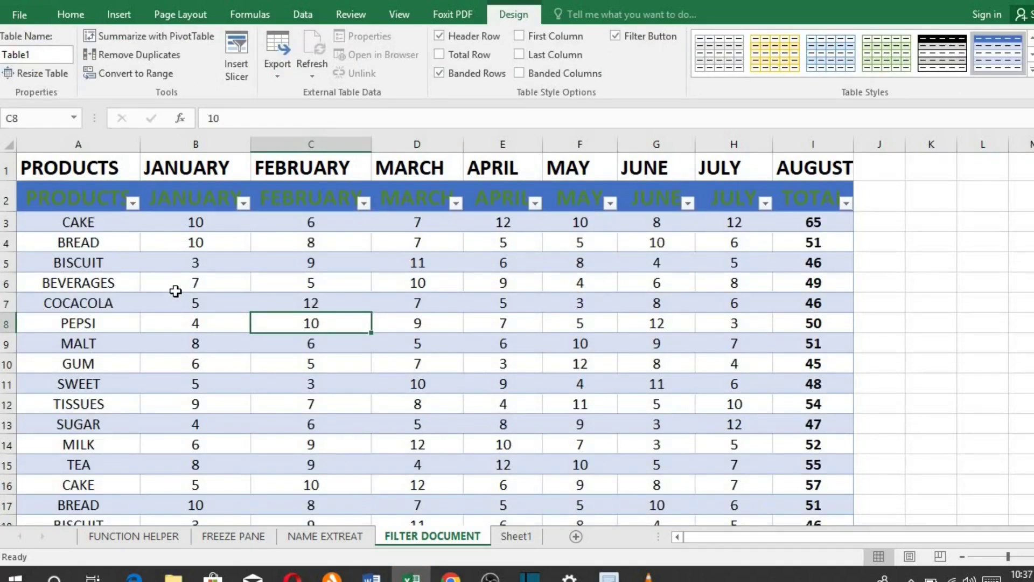
click(133, 203)
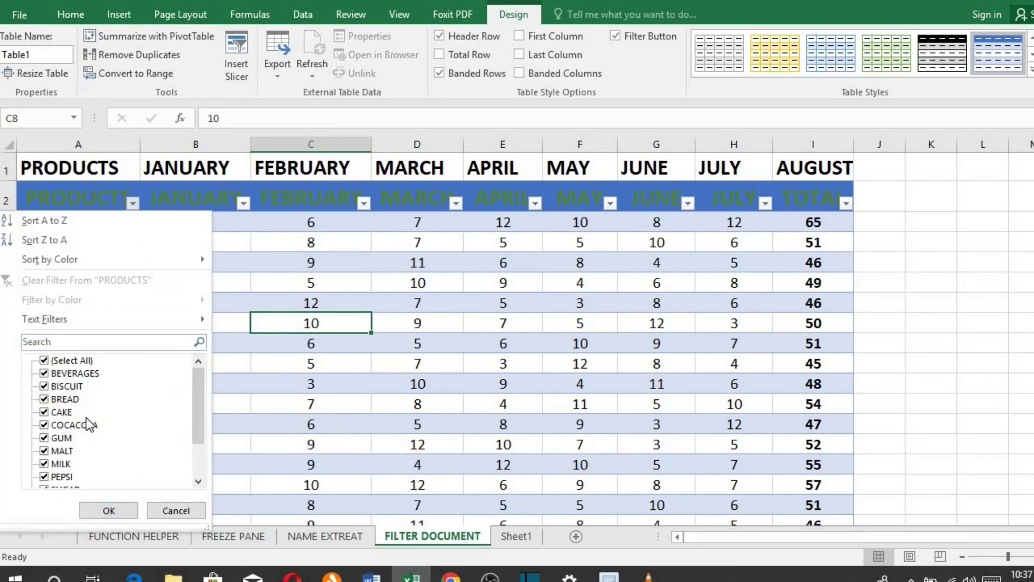
scroll(141, 445, down, 2)
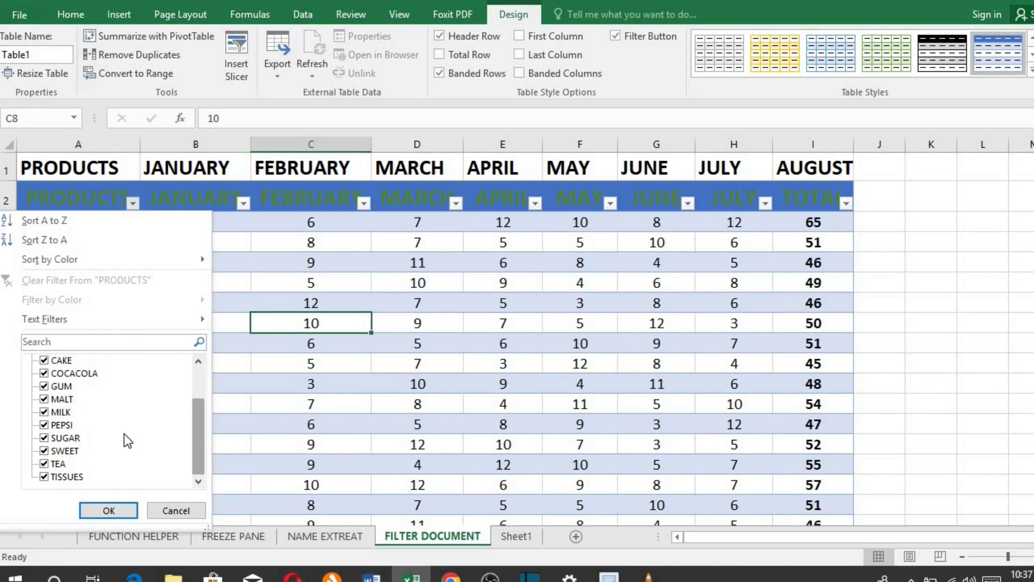
scroll(185, 397, up, 2)
click(45, 360)
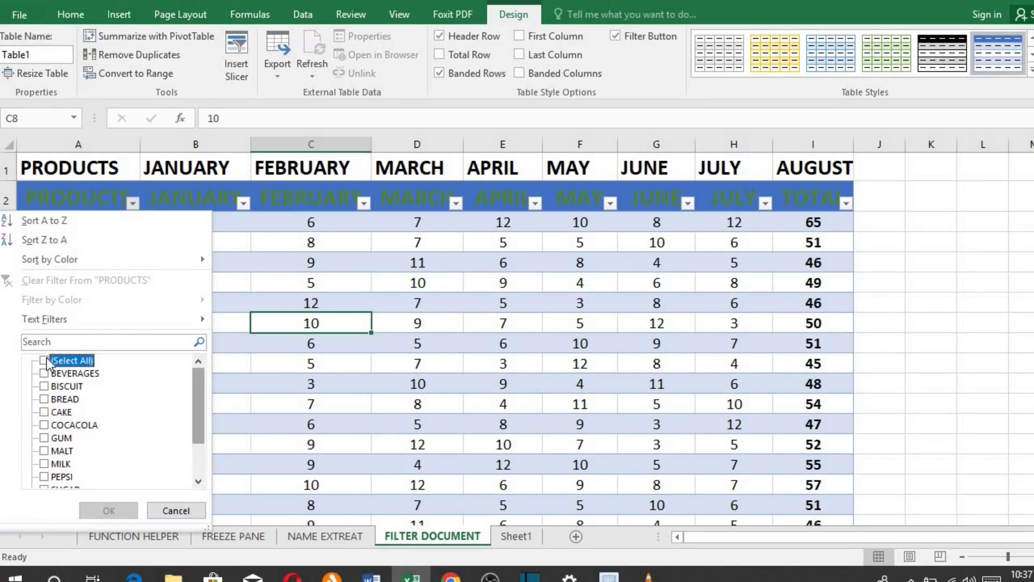
click(46, 413)
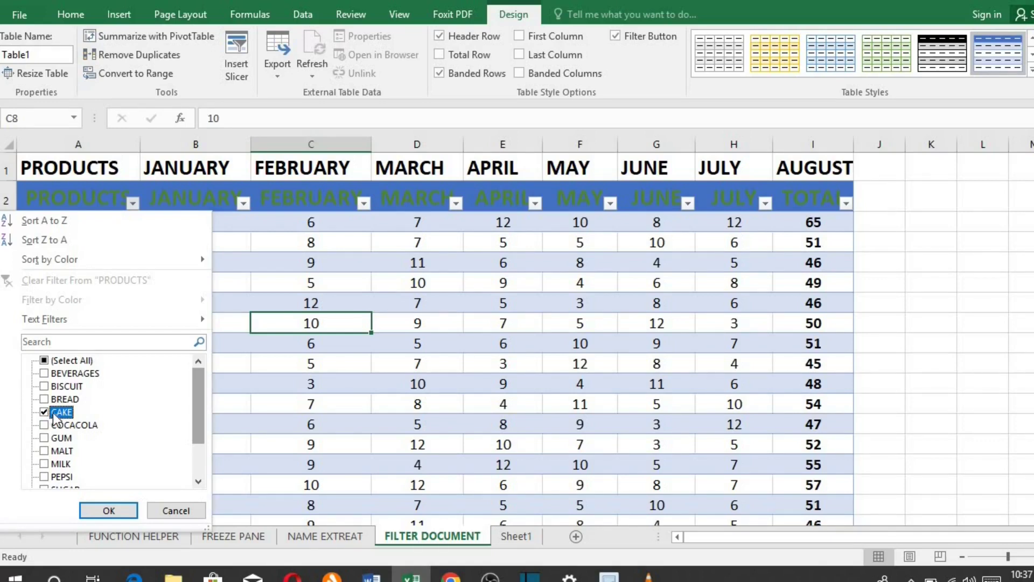
click(108, 510)
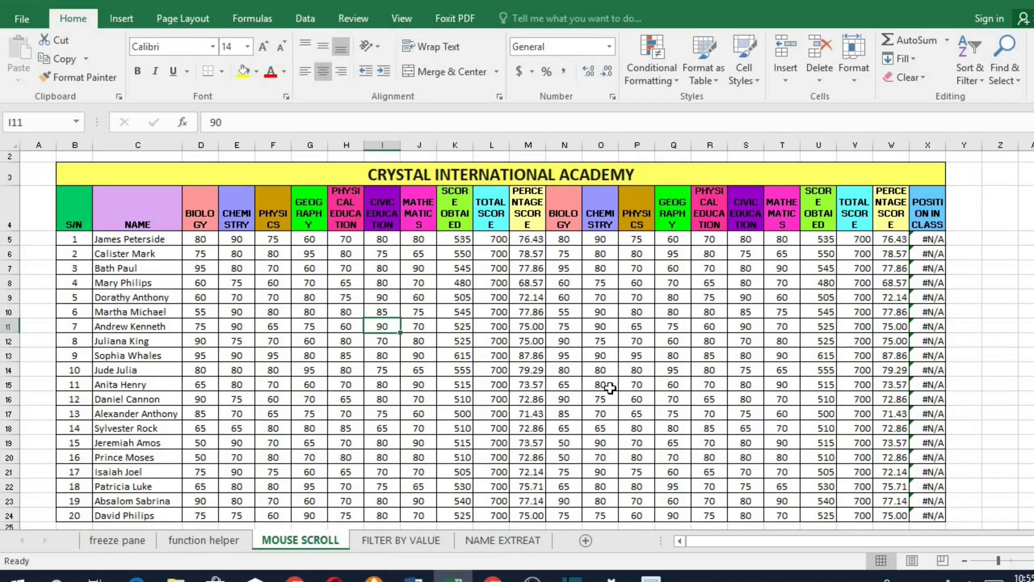
Step: Ctrl-scroll to zoom the MOUSE SCROLL score table in and out, ending zoomed in
ctrl+scroll(610, 388, up, 5)
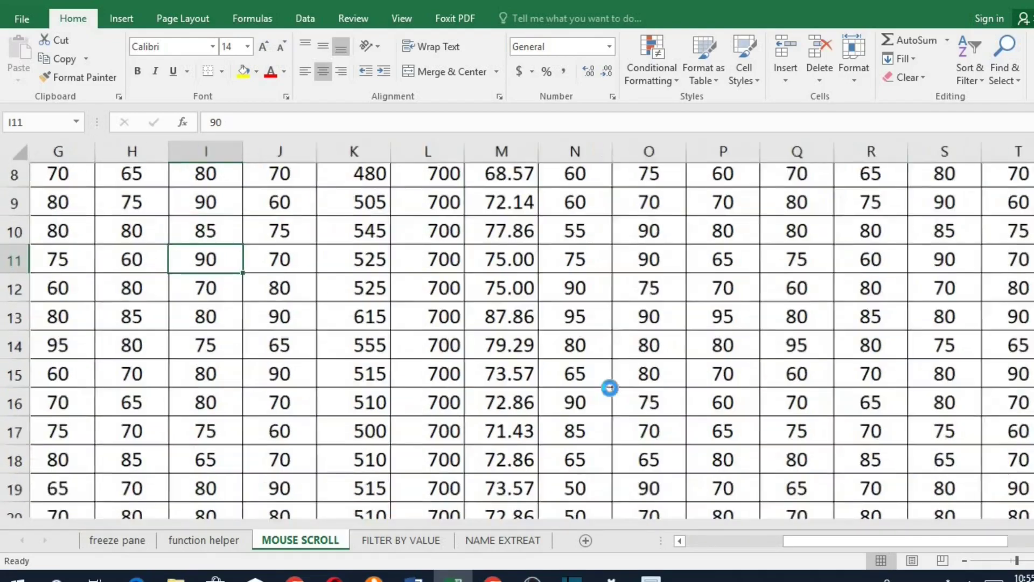
ctrl+scroll(609, 387, up, 3)
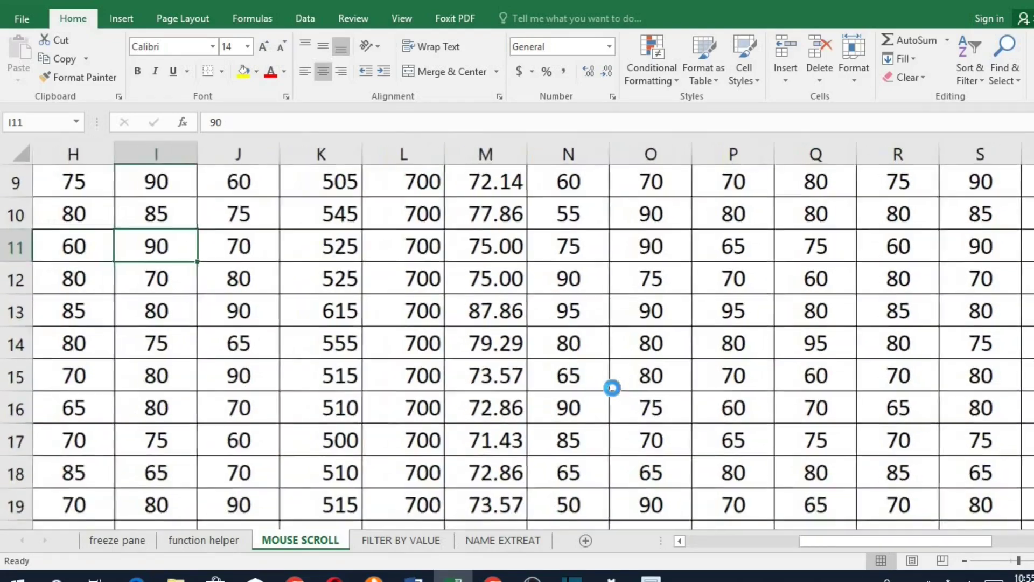
ctrl+scroll(612, 388, down, 10)
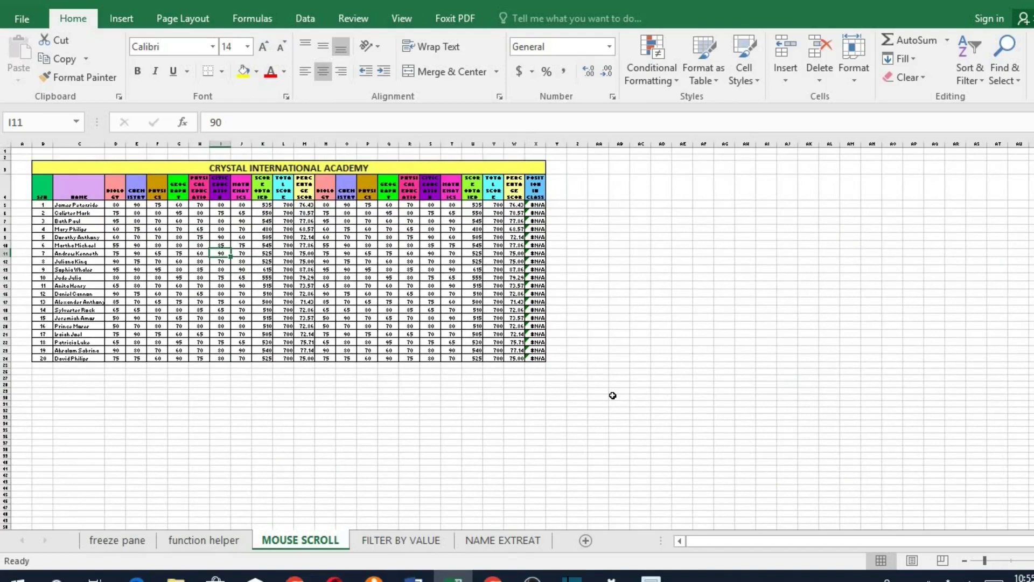
ctrl+scroll(613, 396, up, 8)
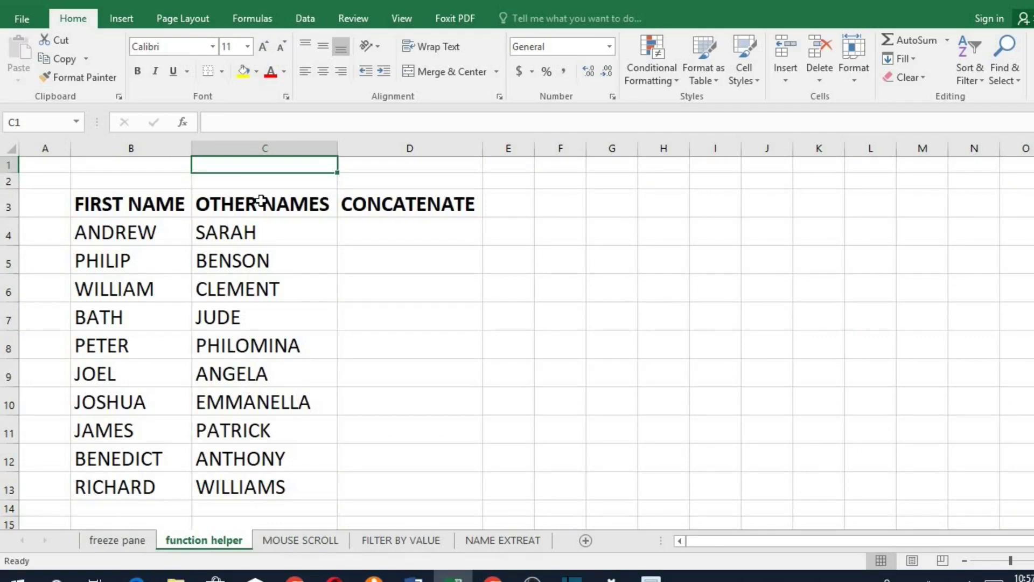
Step: Shift-drag OTHER NAMES into column A and CONCATENATE into column C beside FIRST NAME
click(287, 145)
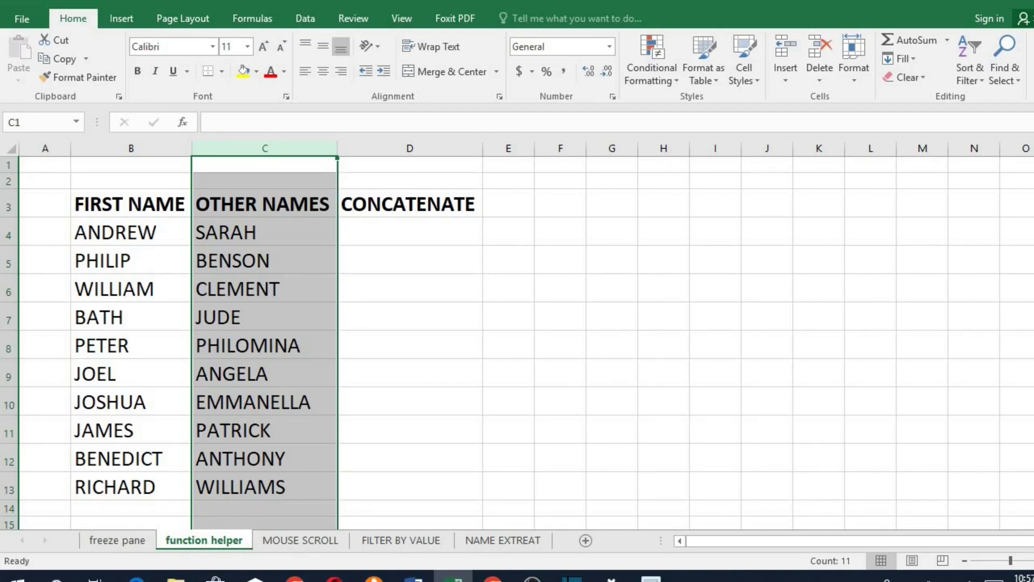
drag(339, 177, 50, 205)
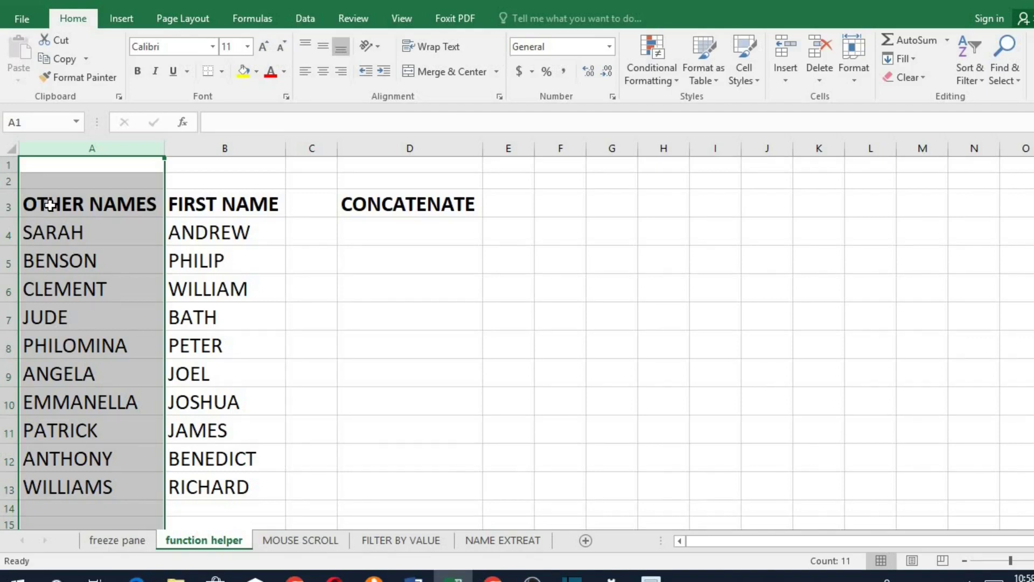
click(425, 146)
drag(484, 171, 288, 172)
Step: Select both name columns A:B and Ctrl-drag a copy into columns D:E
click(243, 144)
drag(92, 146, 182, 288)
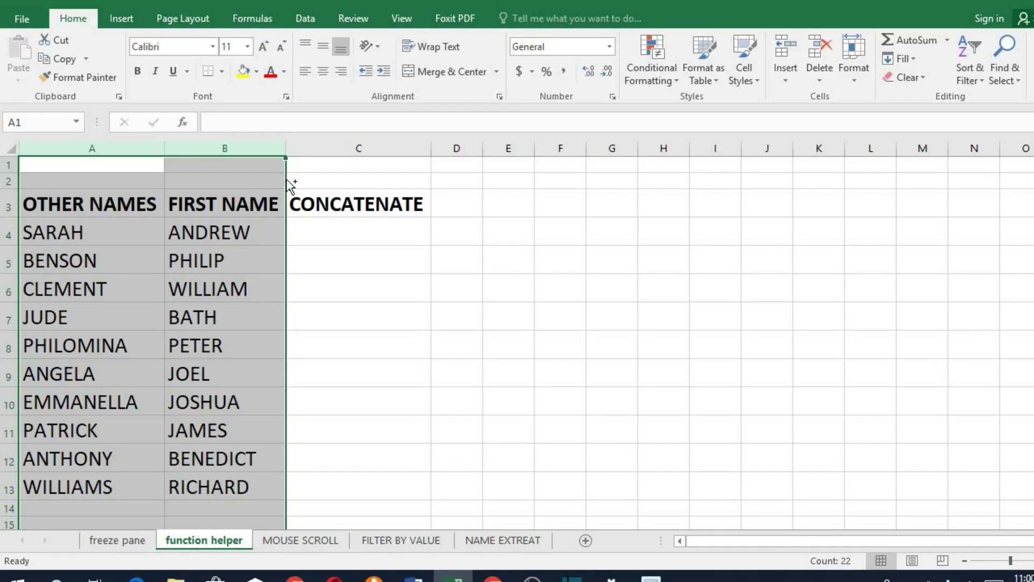
drag(291, 186, 443, 205)
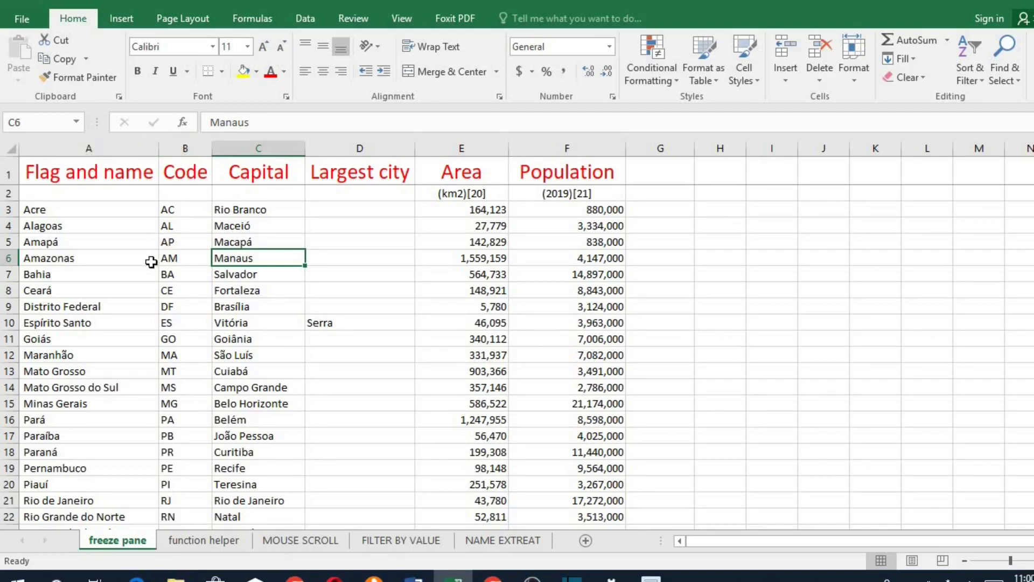
click(57, 223)
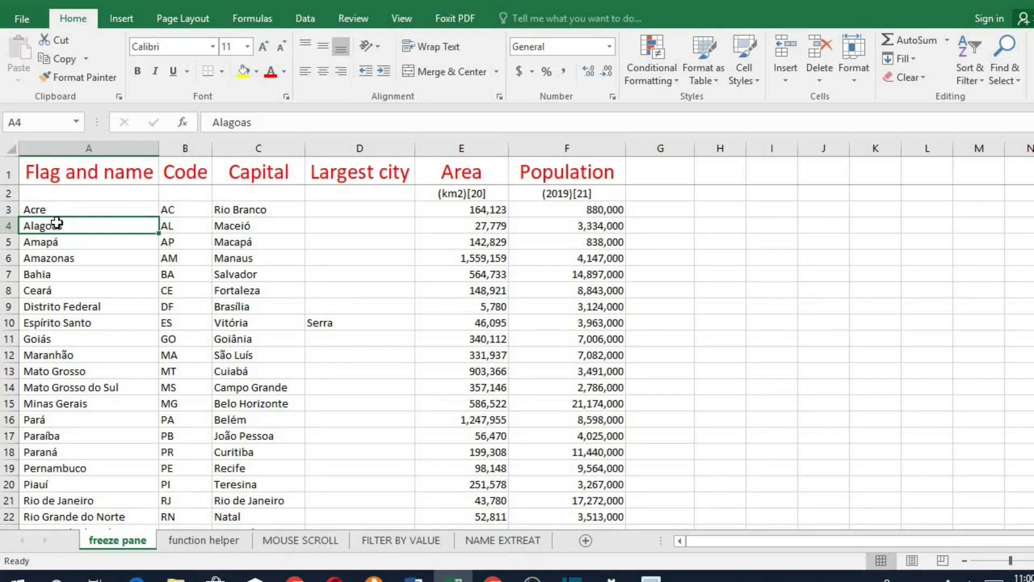
key(alt)
key(i)
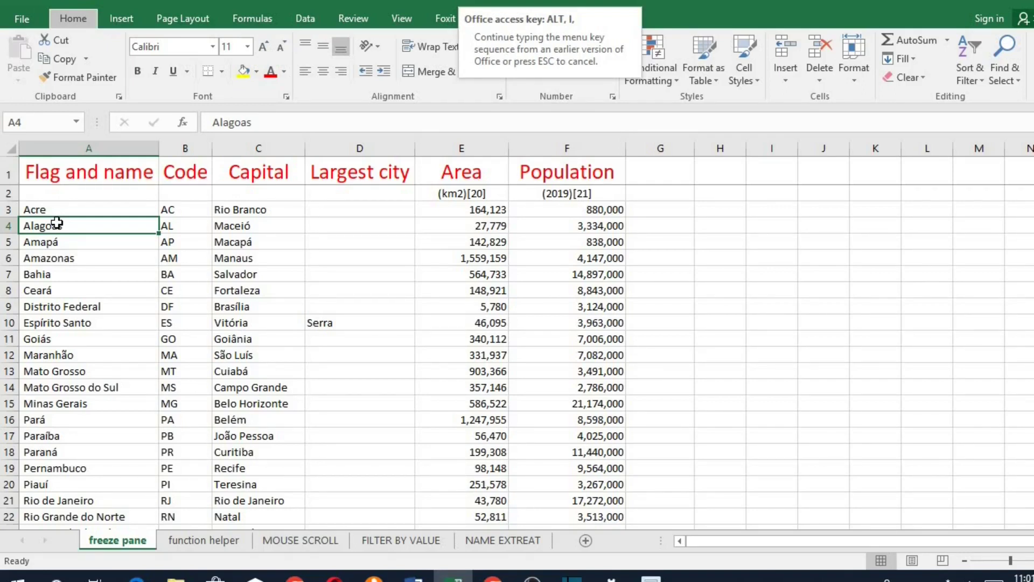
key(r)
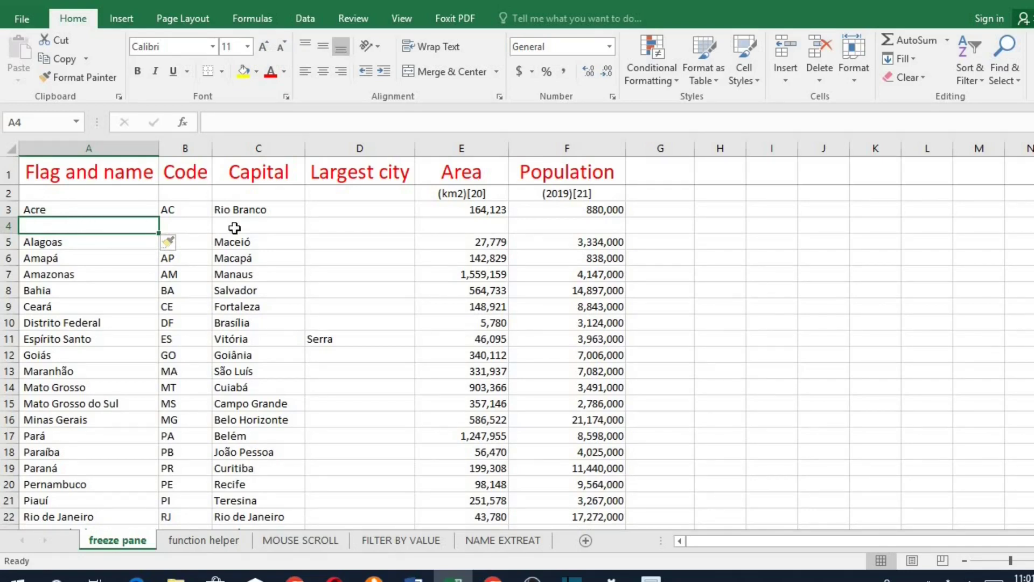
key(Escape)
key(ctrl+z)
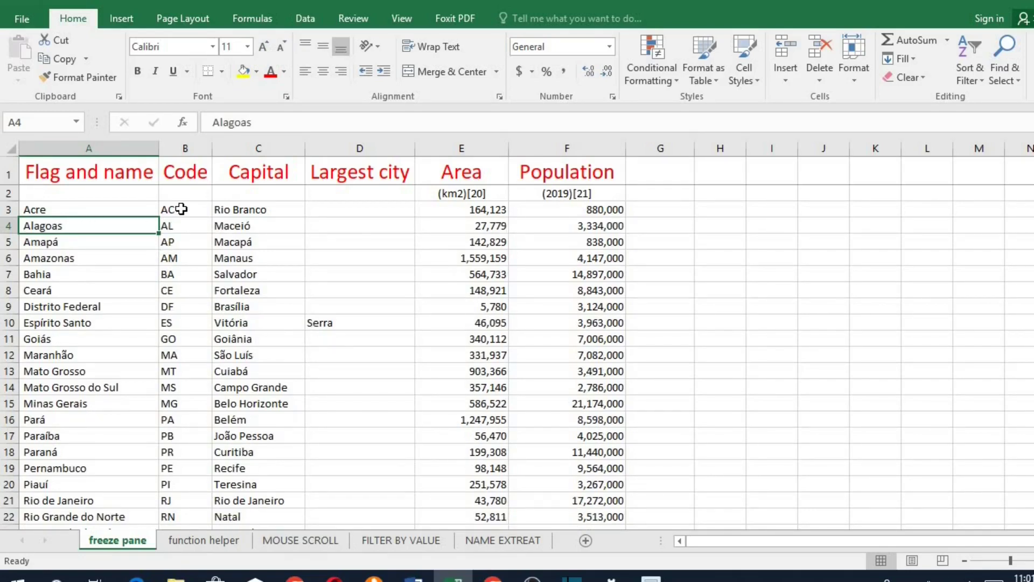
Step: Insert five blank columns before the Code column via Alt, I, C and F4, moving Code to column G
click(181, 209)
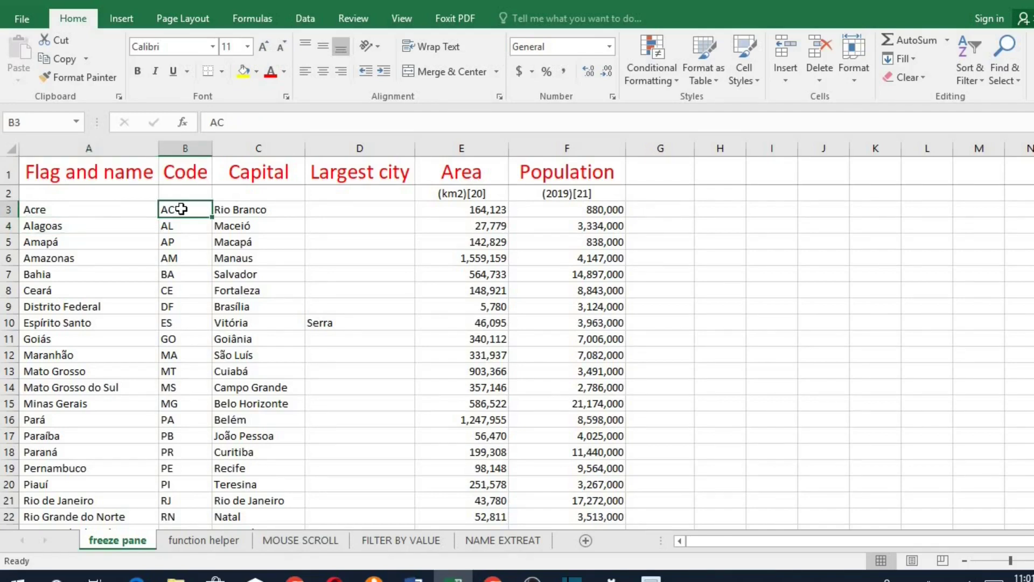
key(alt)
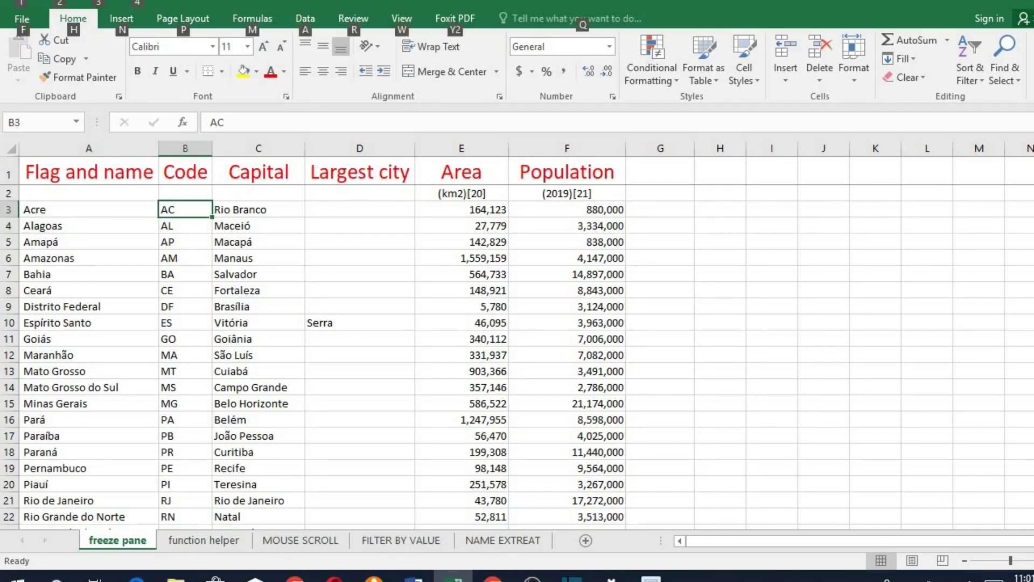
key(i)
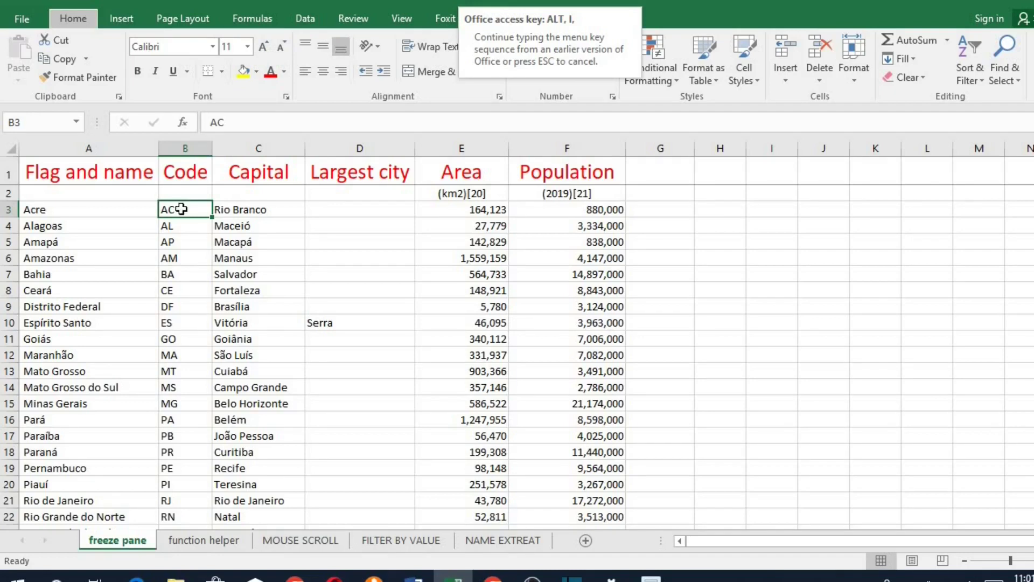
key(c)
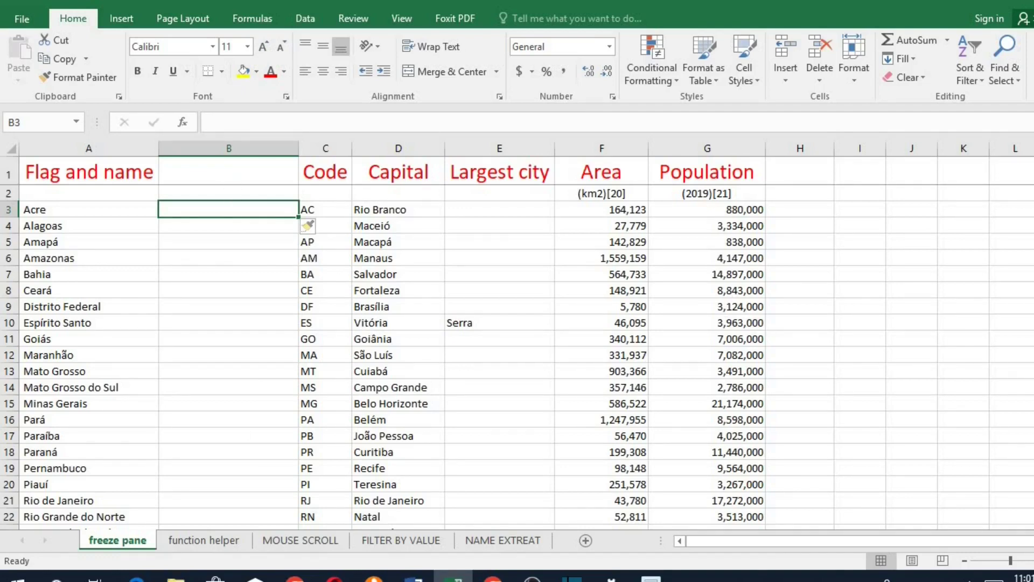
key(F4)
key(F4)
key(F4)
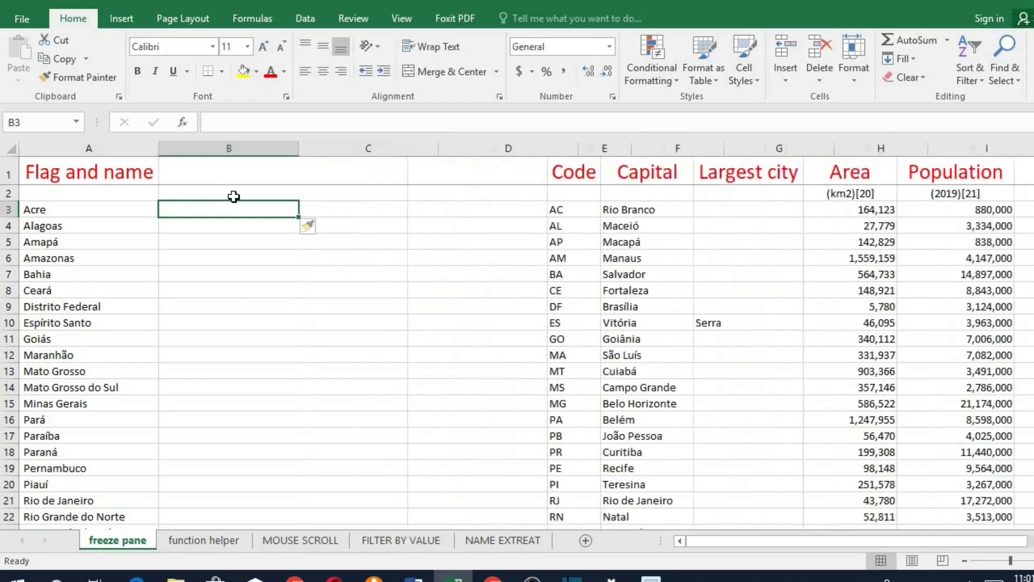
key(F4)
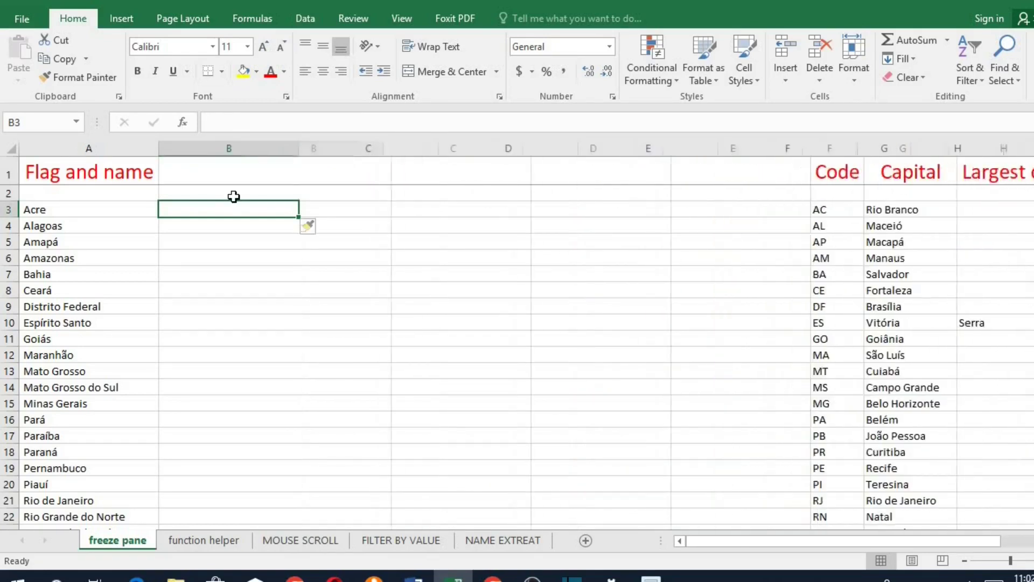